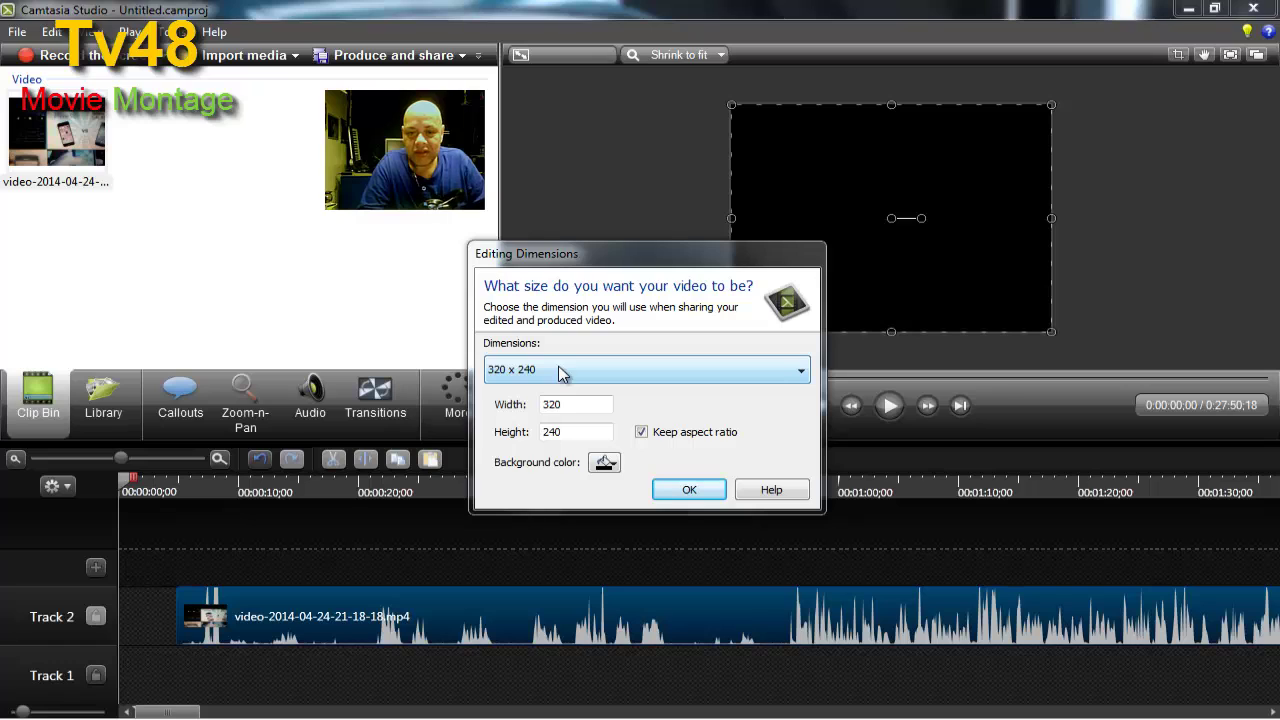
Step: Set the editing dimensions to the 1280 x 720 YouTube & Screencast (16:9) preset and apply them
click(705, 370)
click(705, 370)
click(705, 370)
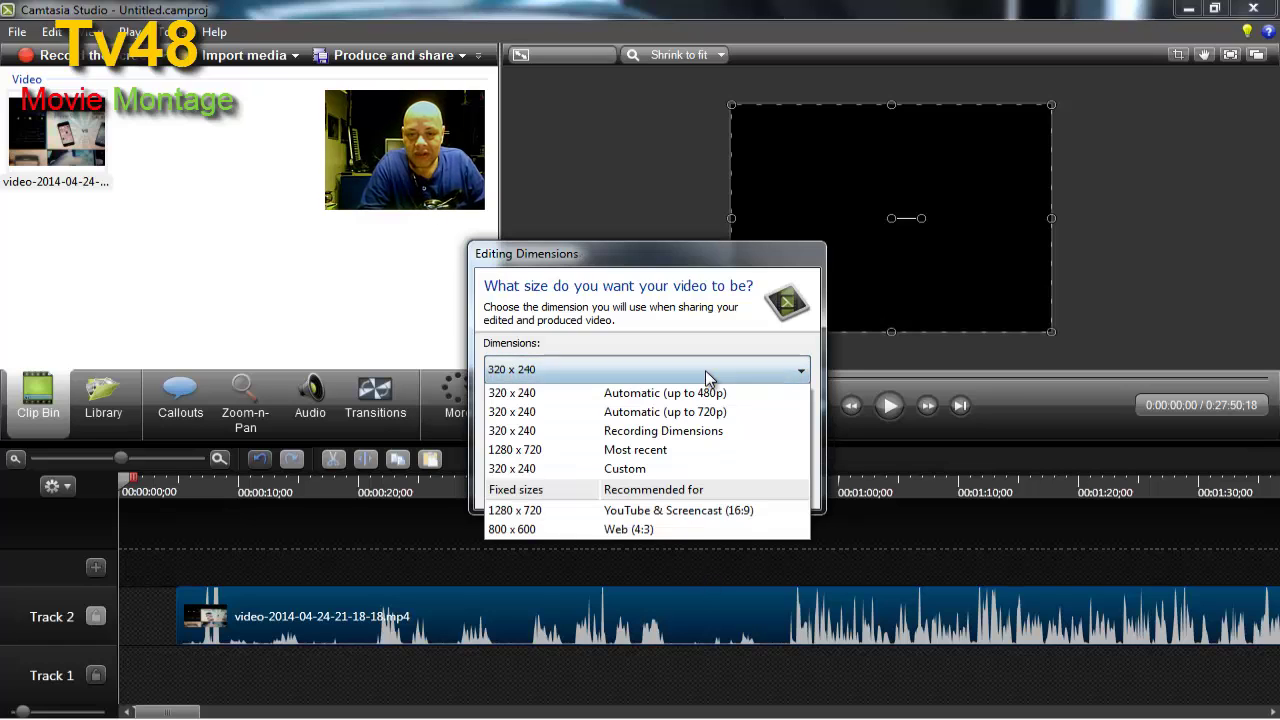
click(664, 514)
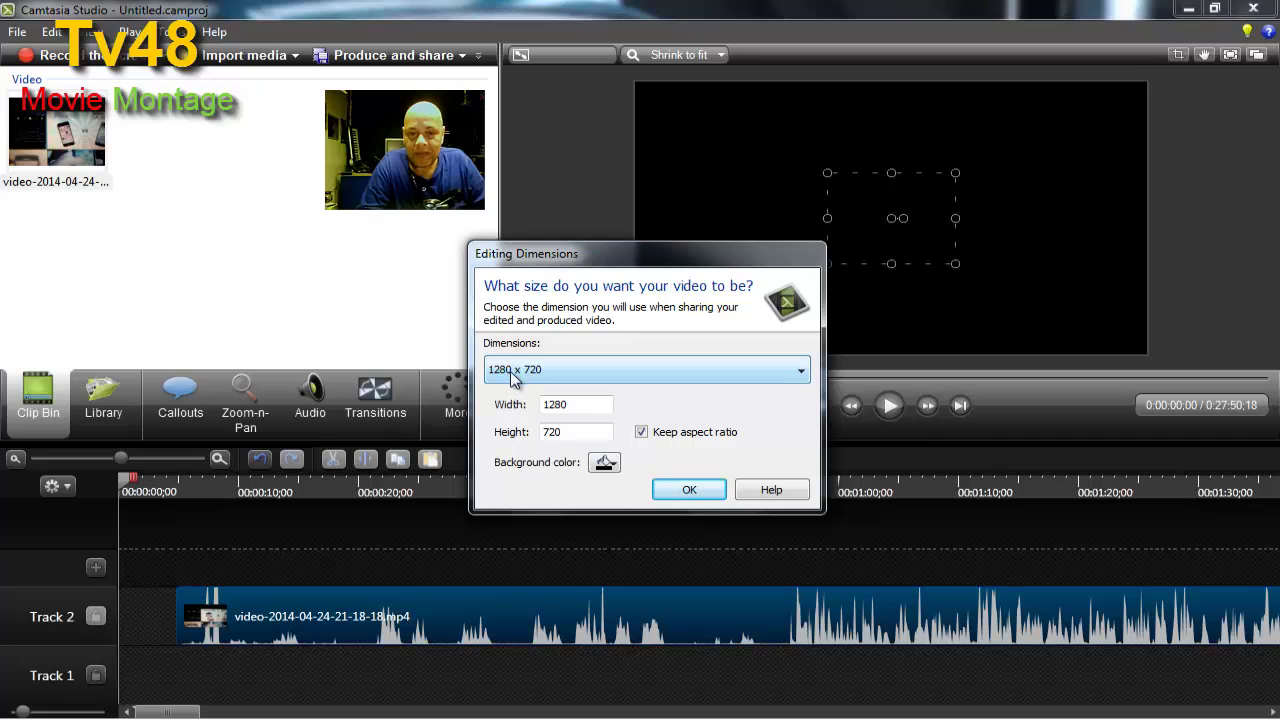
click(687, 371)
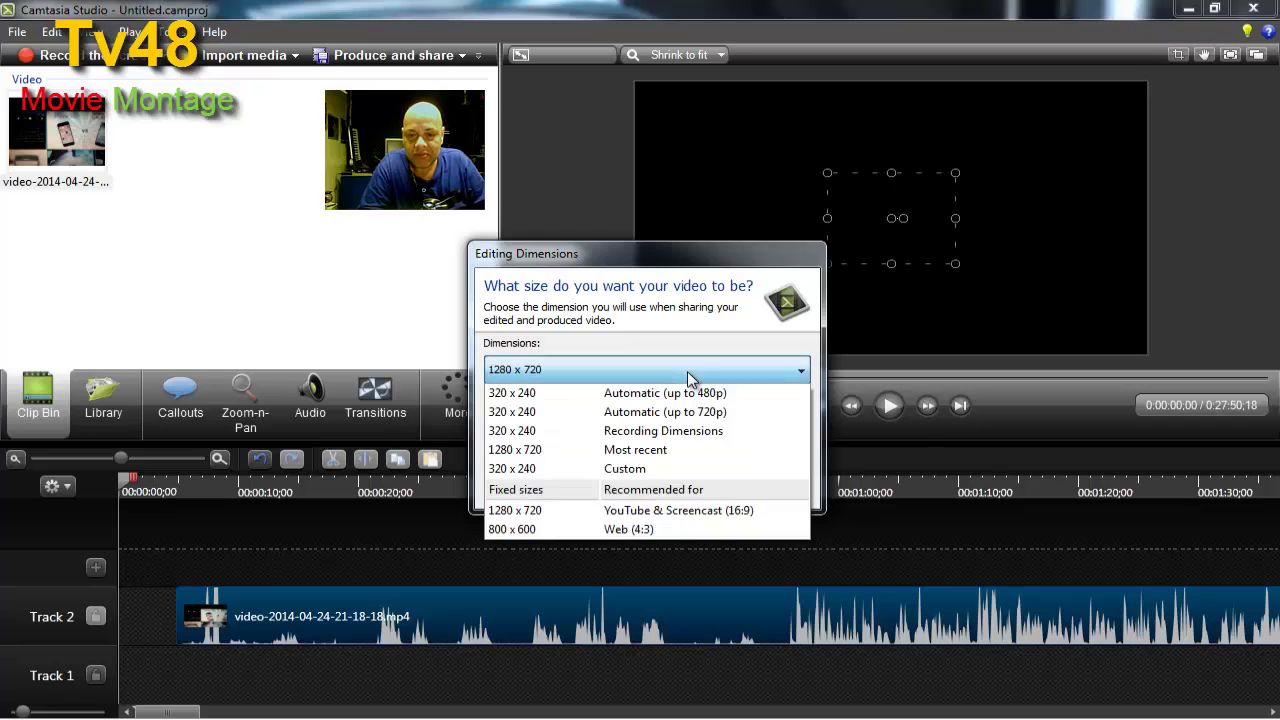
click(724, 512)
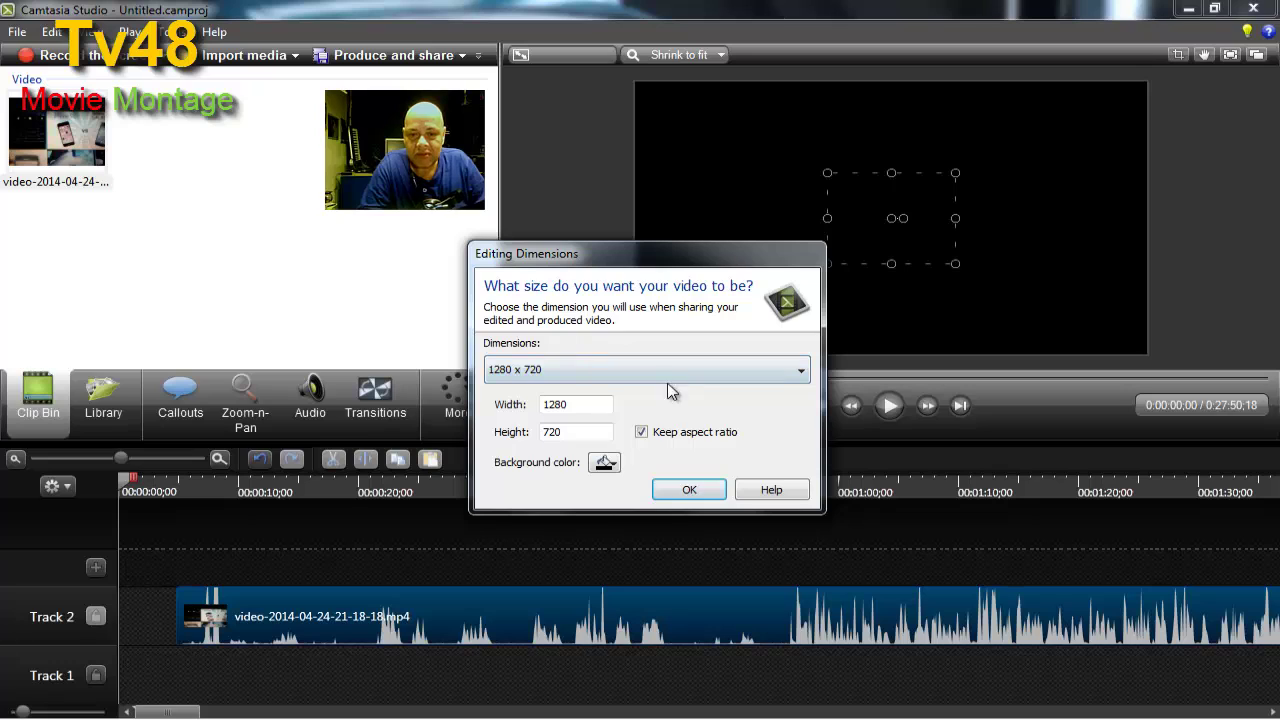
click(690, 490)
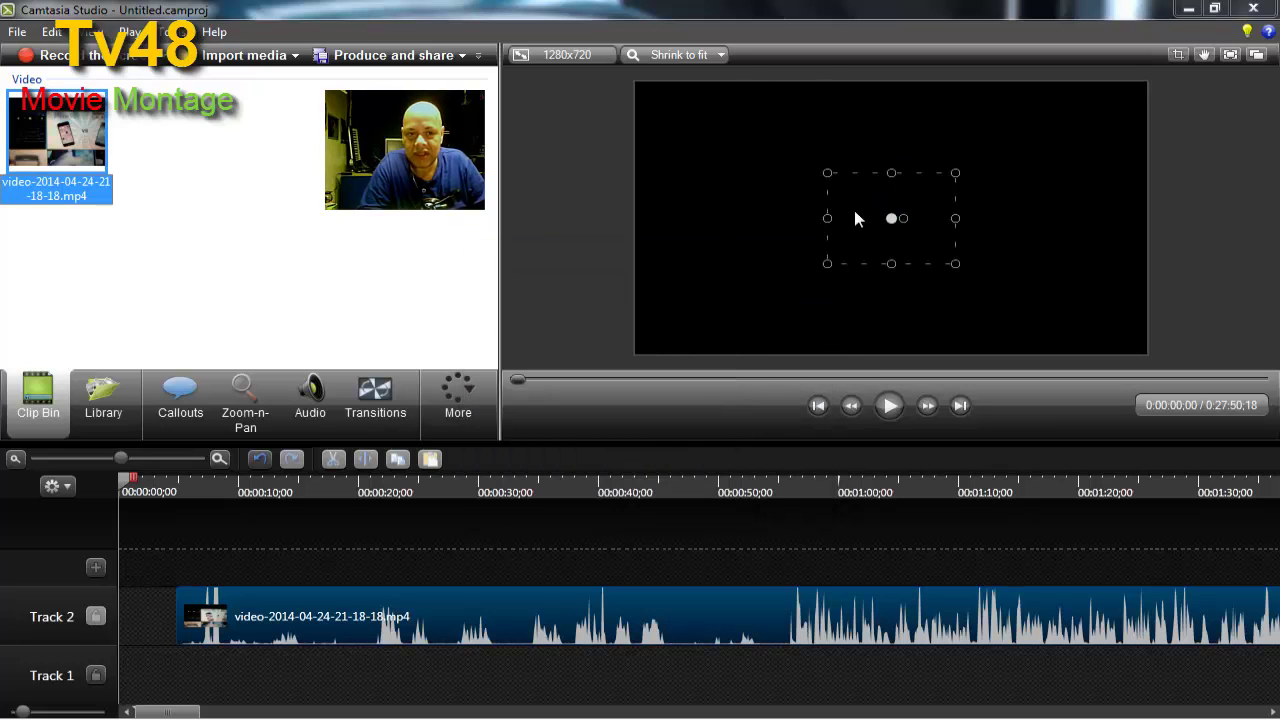
Step: Trim the opening of the clip up to 0:00:50;25 and place the remainder at the start of Track 1
drag(509, 606, 276, 597)
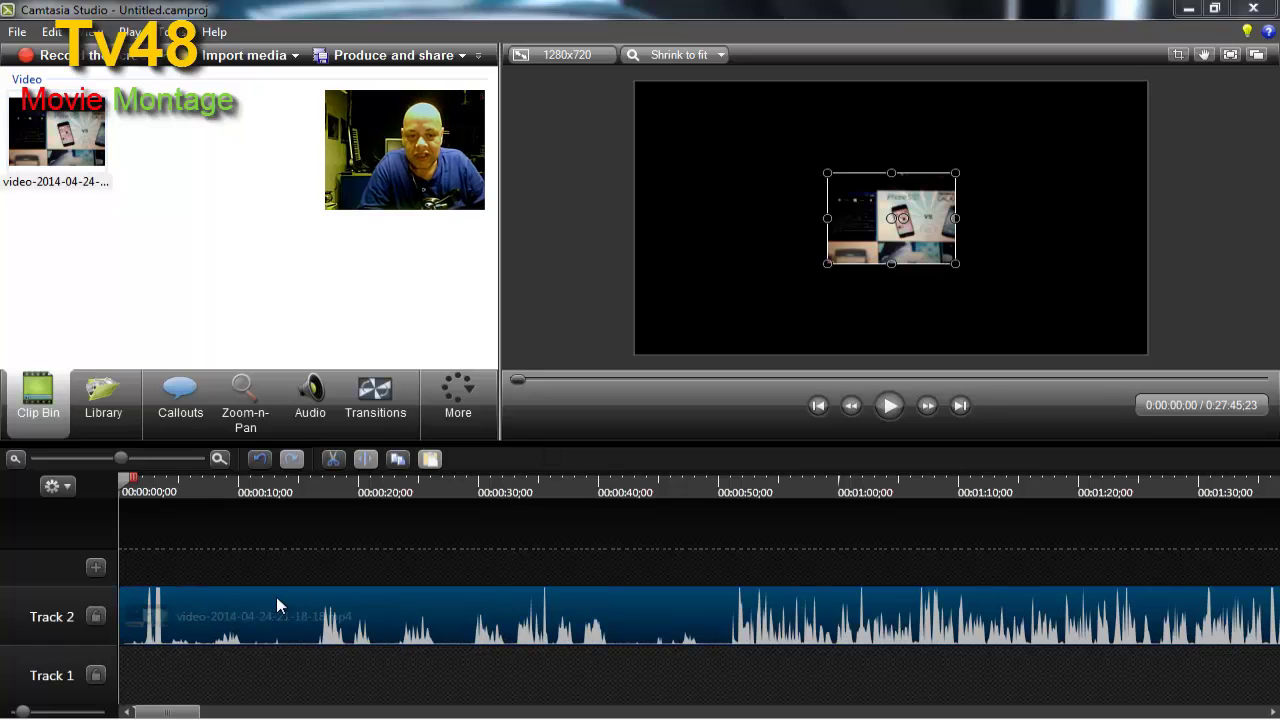
click(233, 490)
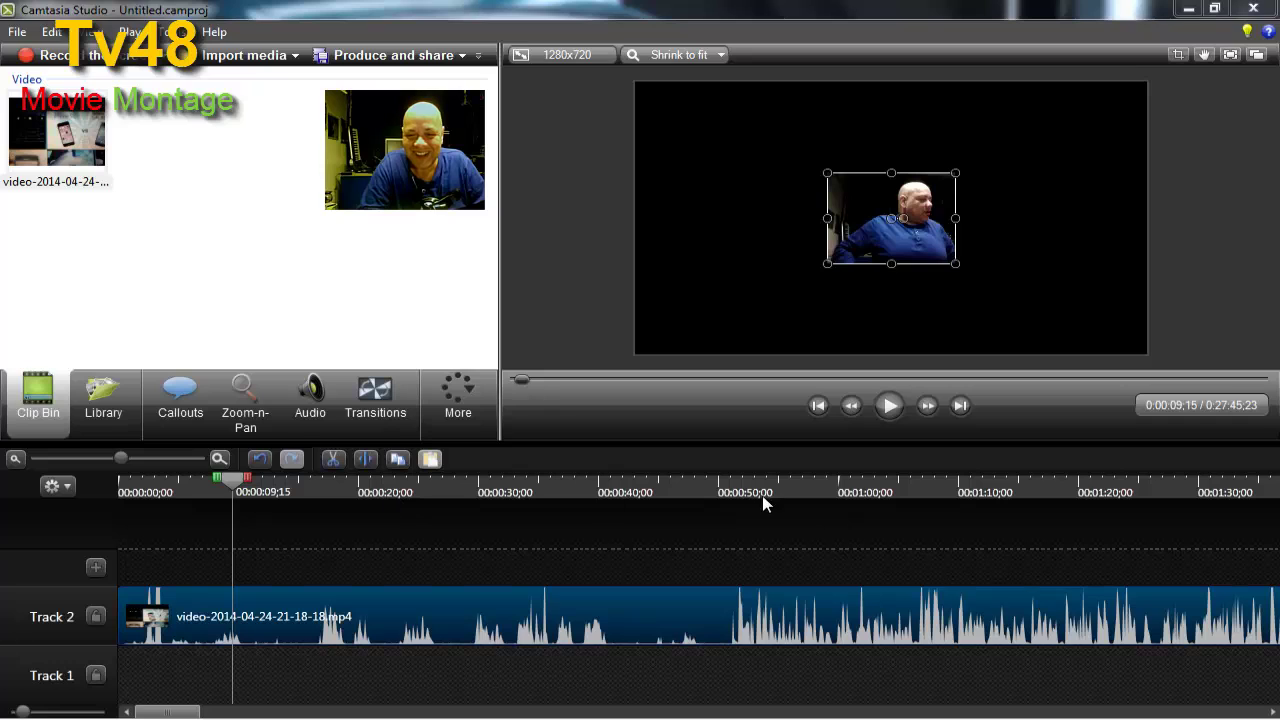
drag(726, 481, 729, 518)
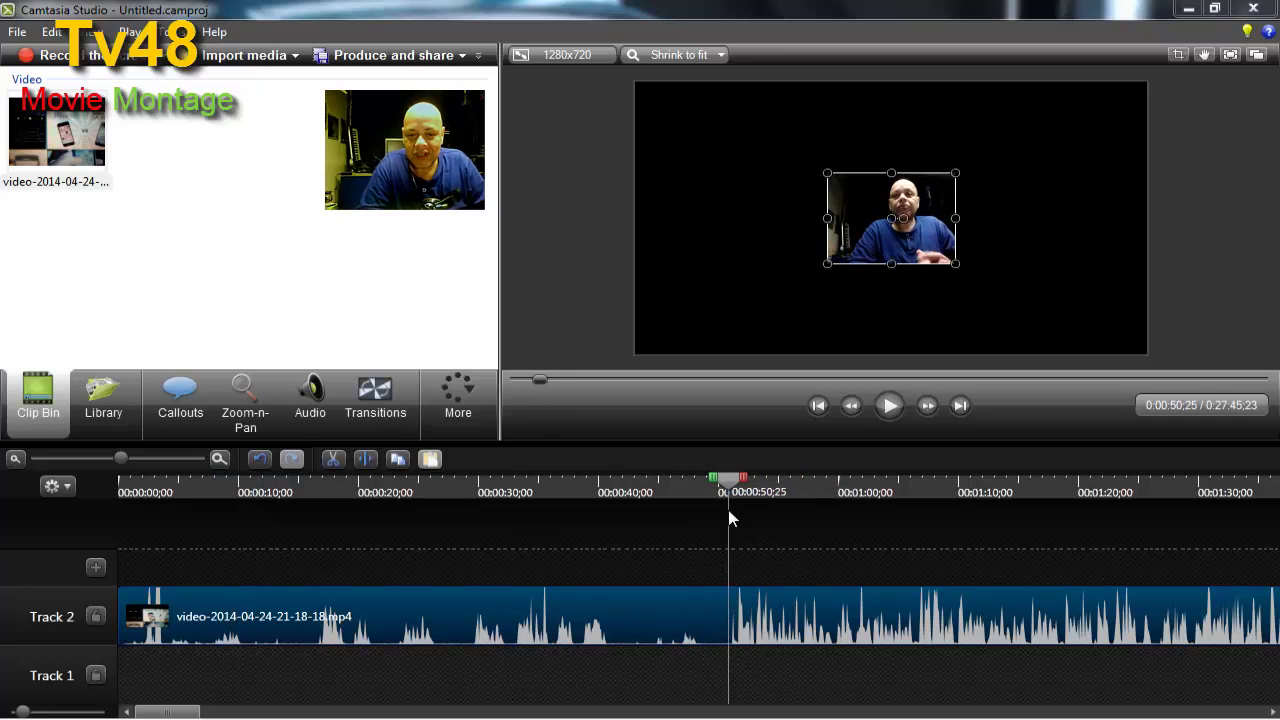
drag(124, 597, 729, 617)
drag(886, 620, 98, 714)
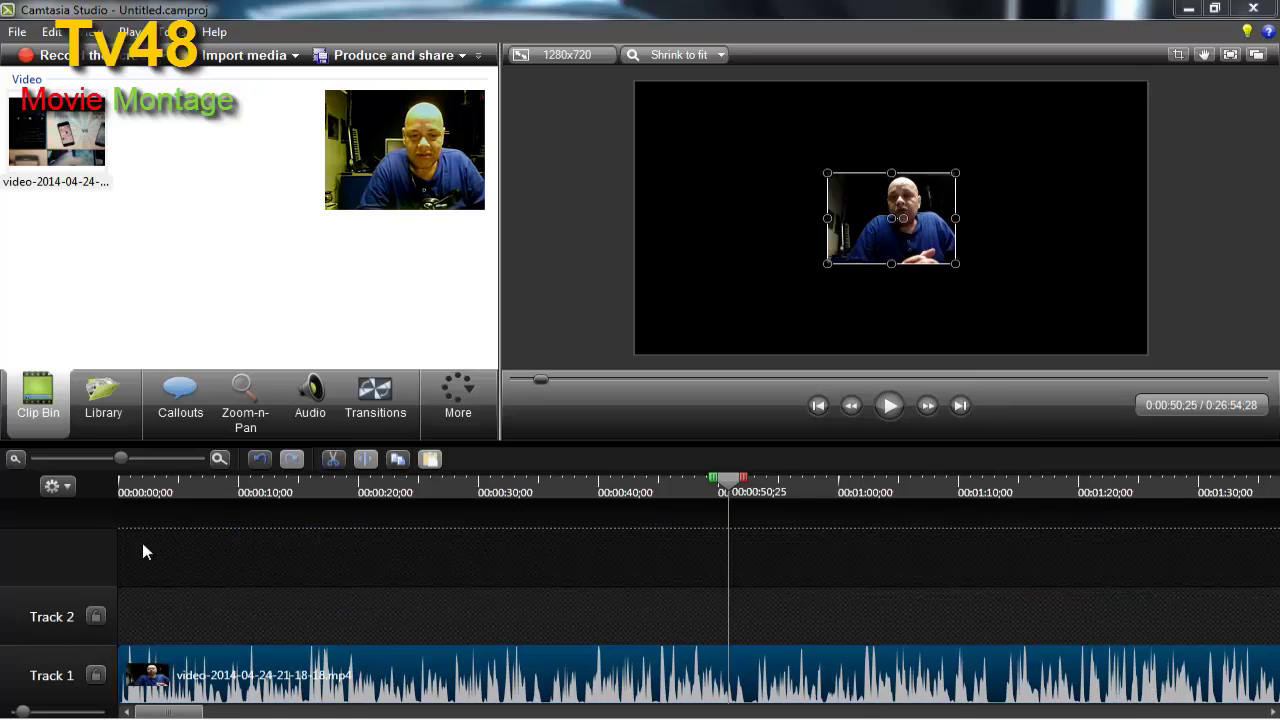
drag(150, 482, 117, 490)
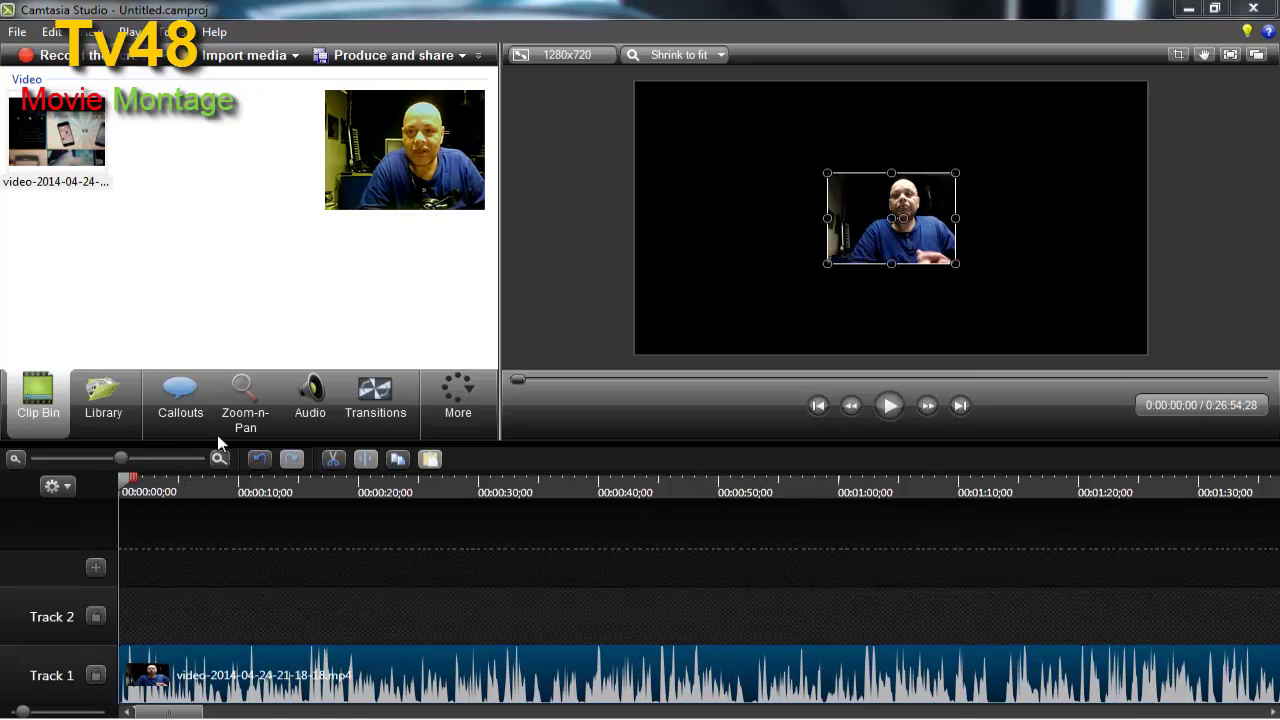
Step: Align the clip to the canvas's upper-left corner, enlarge it to fill the canvas width, shift it slightly up, and preview playback
click(907, 231)
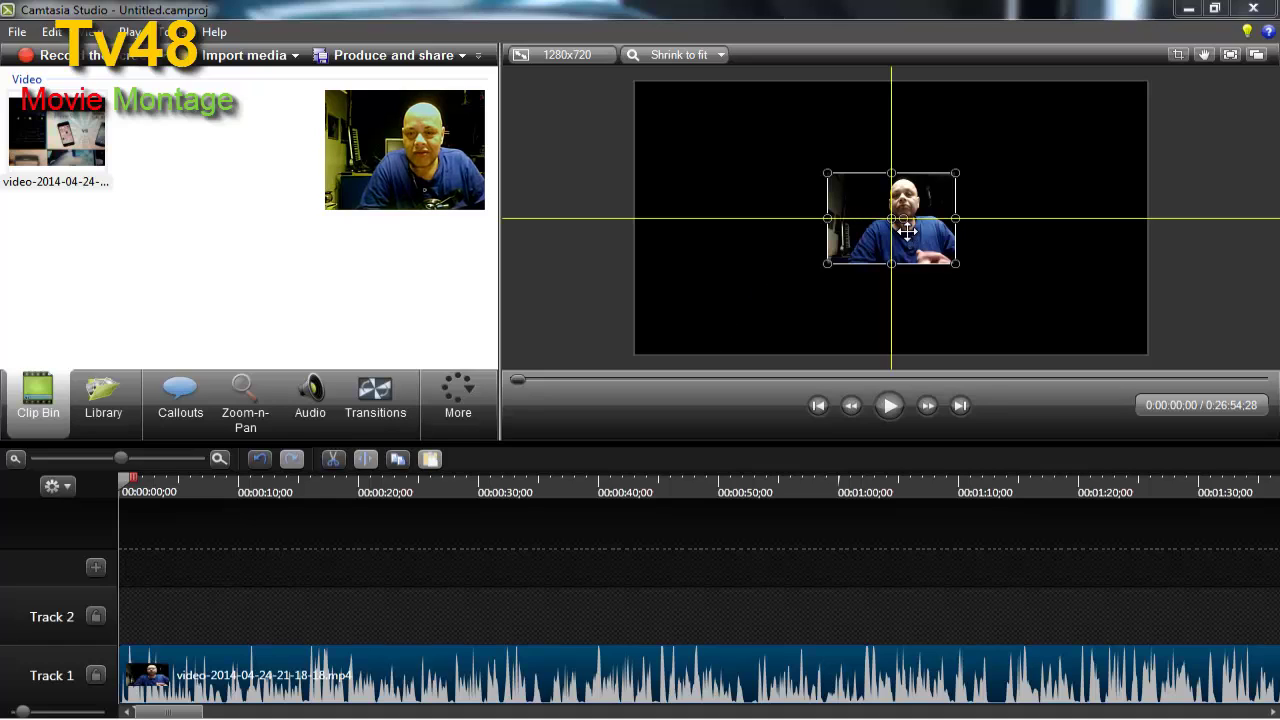
drag(907, 231, 717, 143)
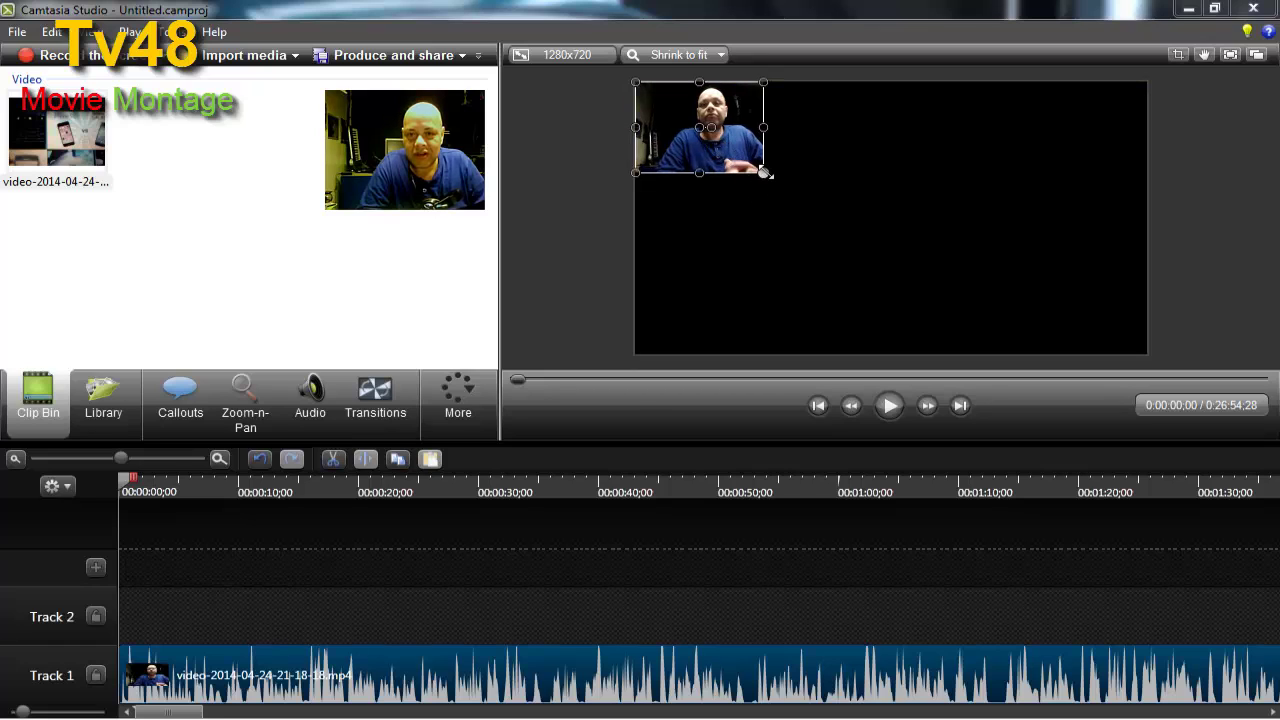
drag(775, 178, 1151, 428)
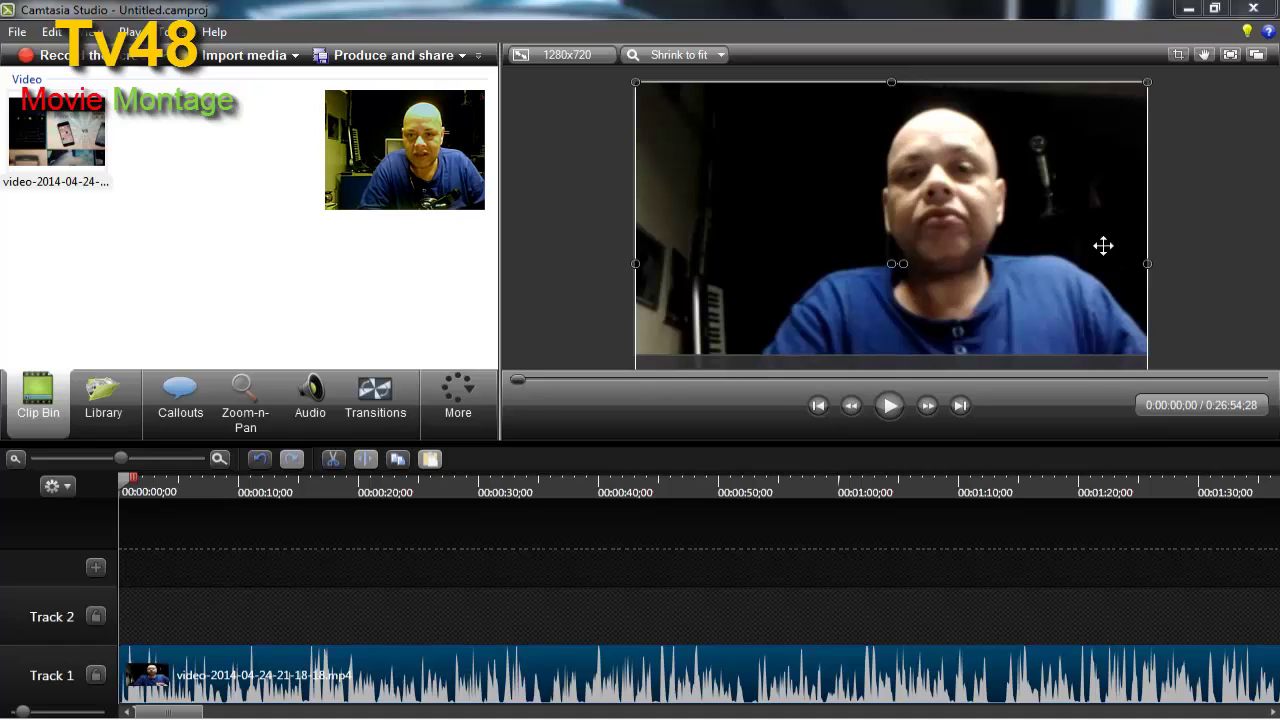
drag(1103, 245, 1104, 215)
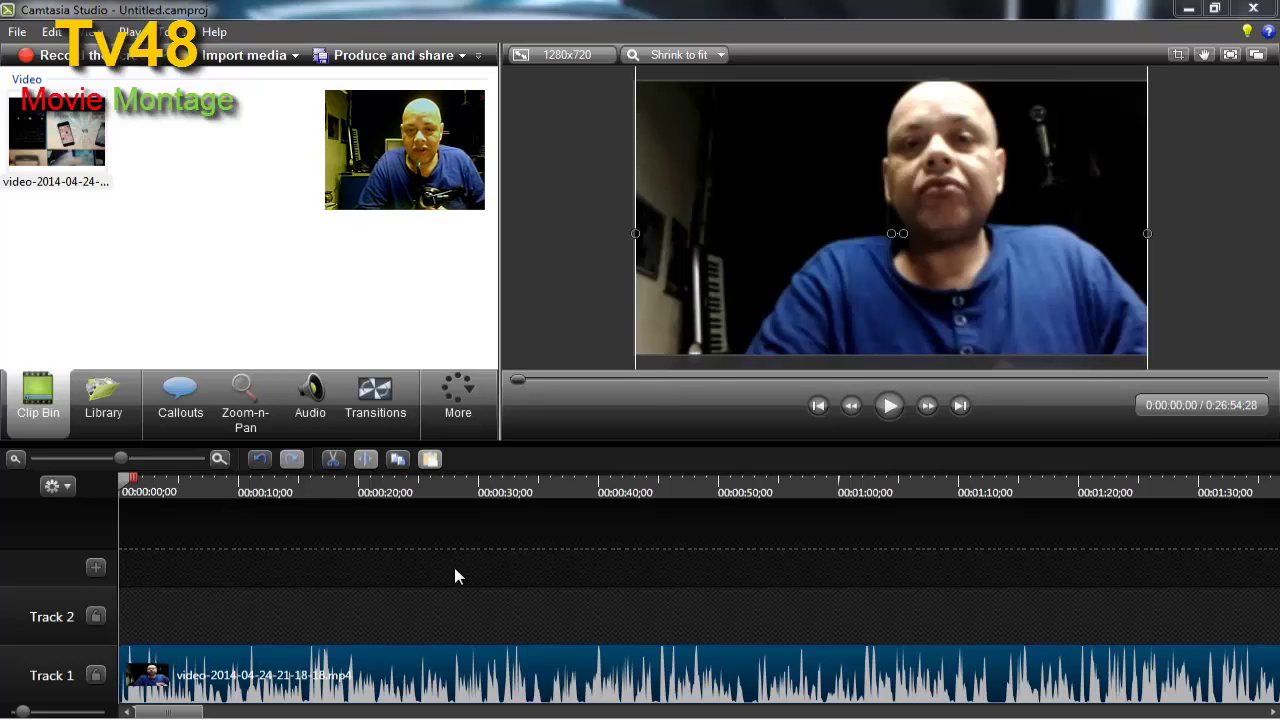
click(886, 410)
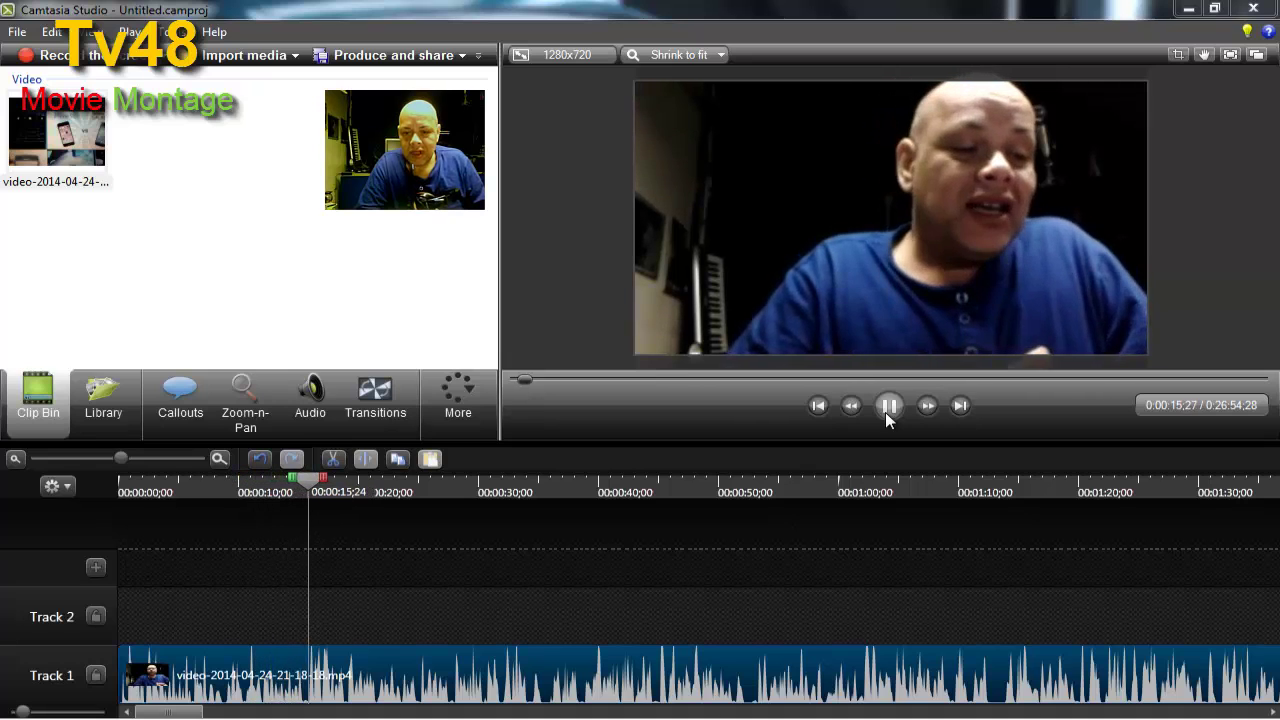
click(888, 406)
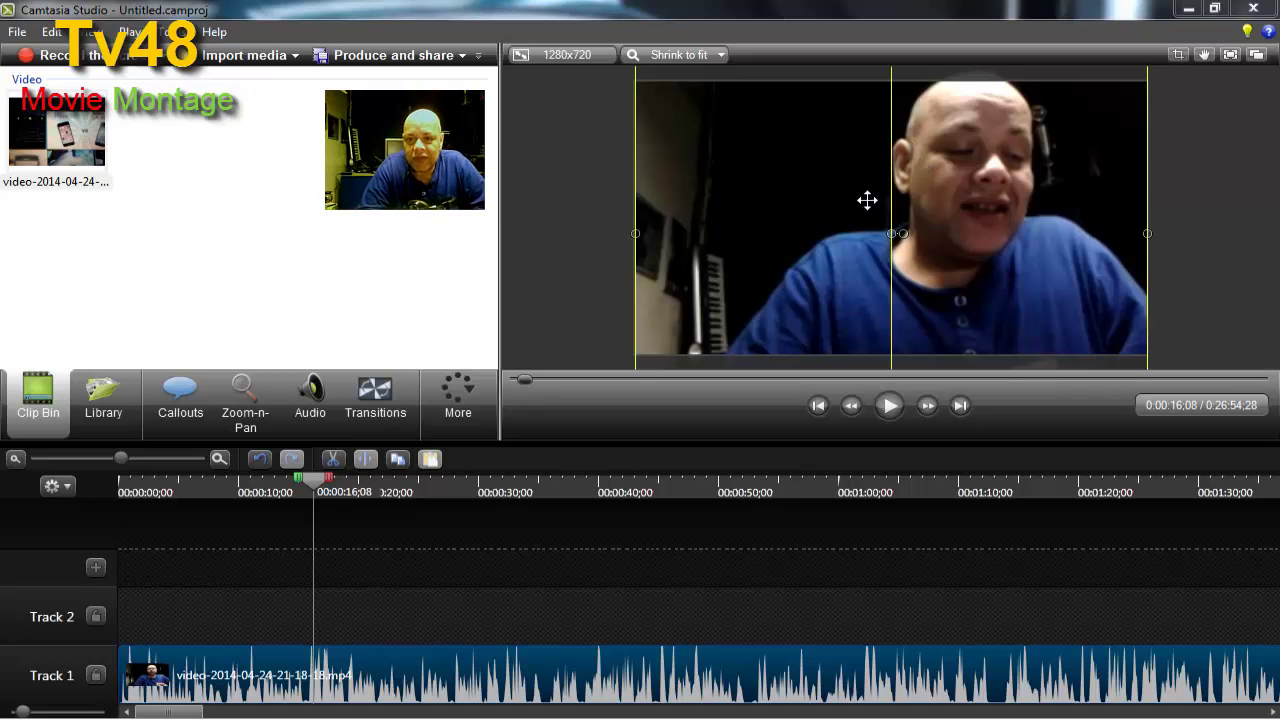
Step: Shrink the clip into the canvas's upper-left corner, enlarge it again to fill the canvas width, and center it vertically by eye
drag(866, 200, 808, 161)
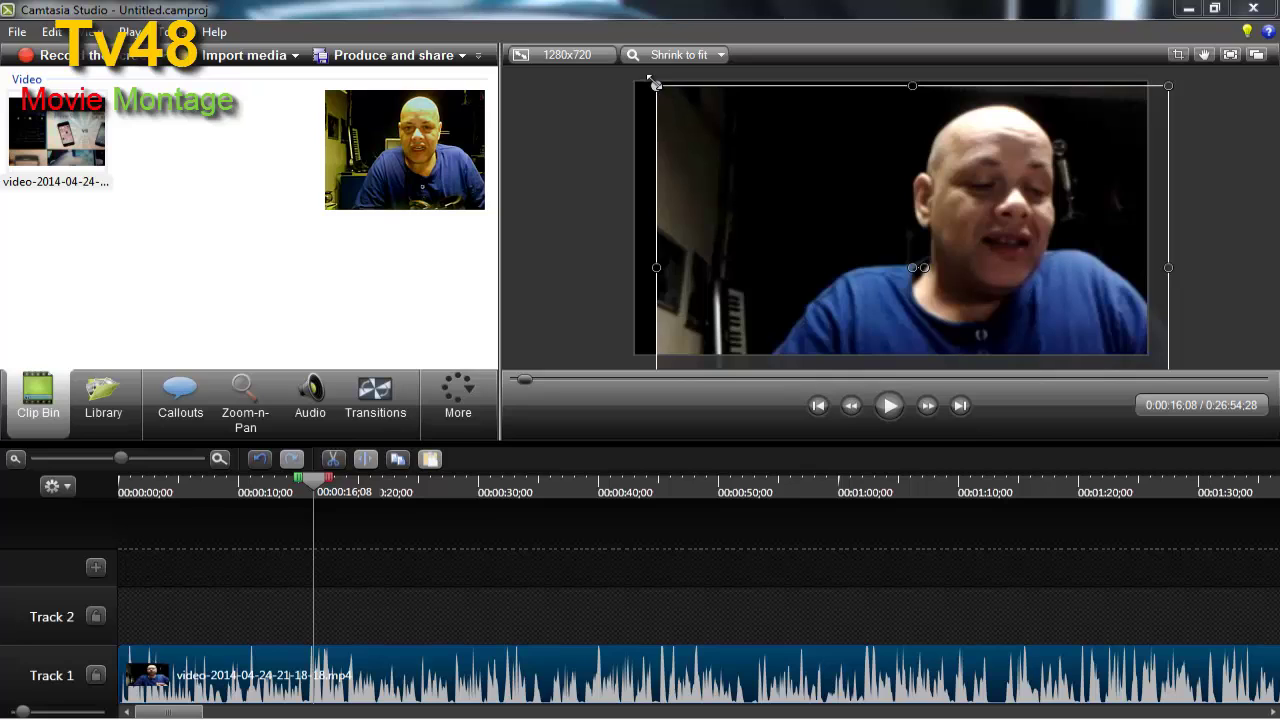
drag(655, 85, 837, 214)
drag(906, 246, 702, 111)
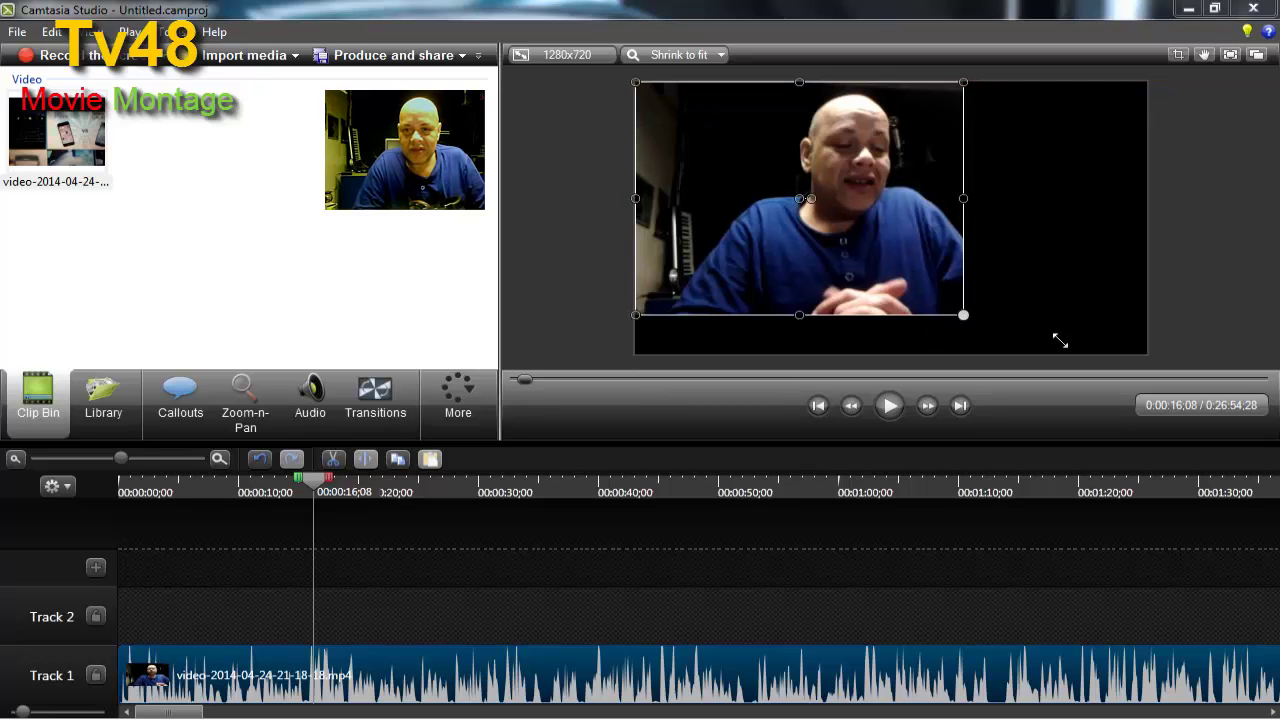
drag(1060, 341, 1133, 307)
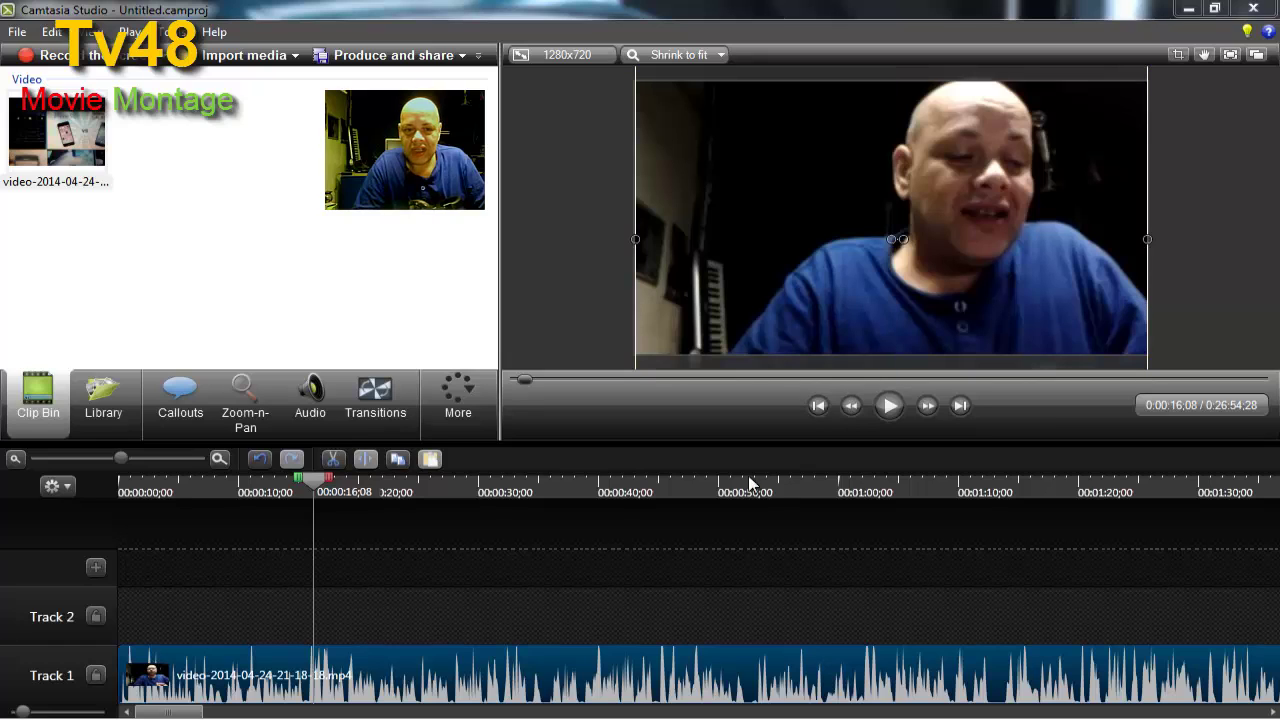
Step: Enable the Colorize visual effect on the Track 1 clip and play the video to preview it
click(458, 398)
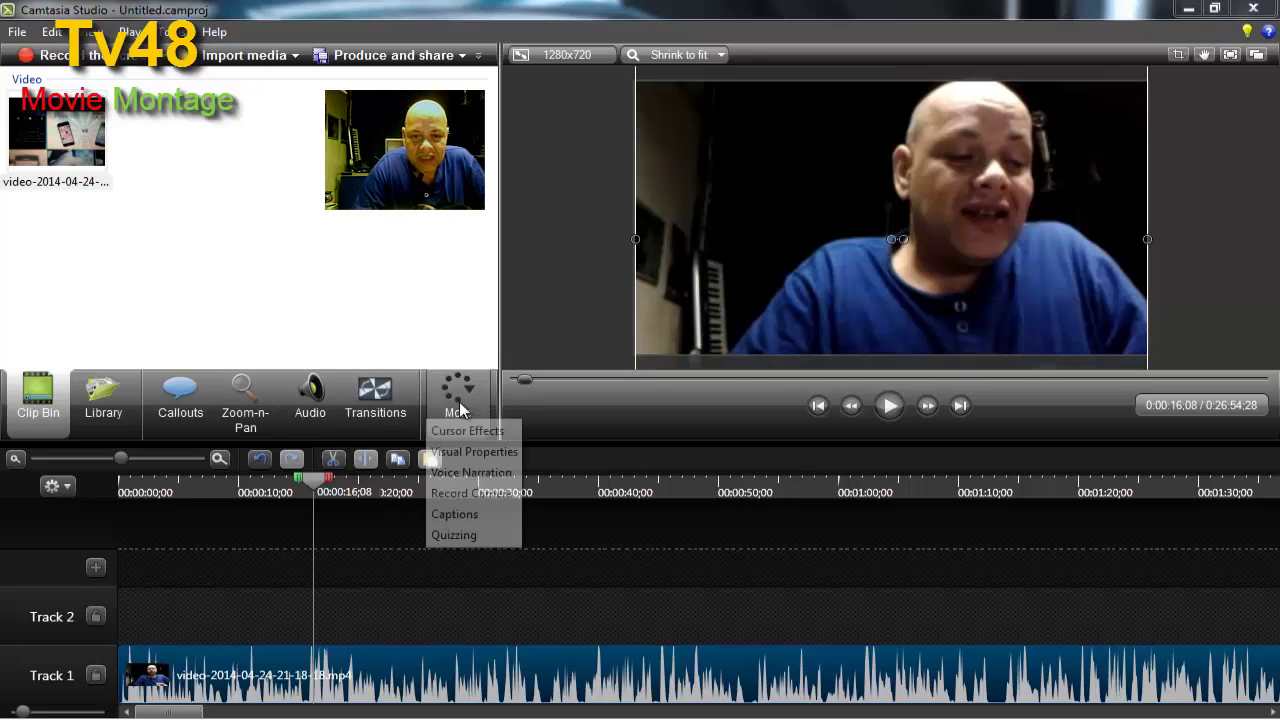
click(474, 452)
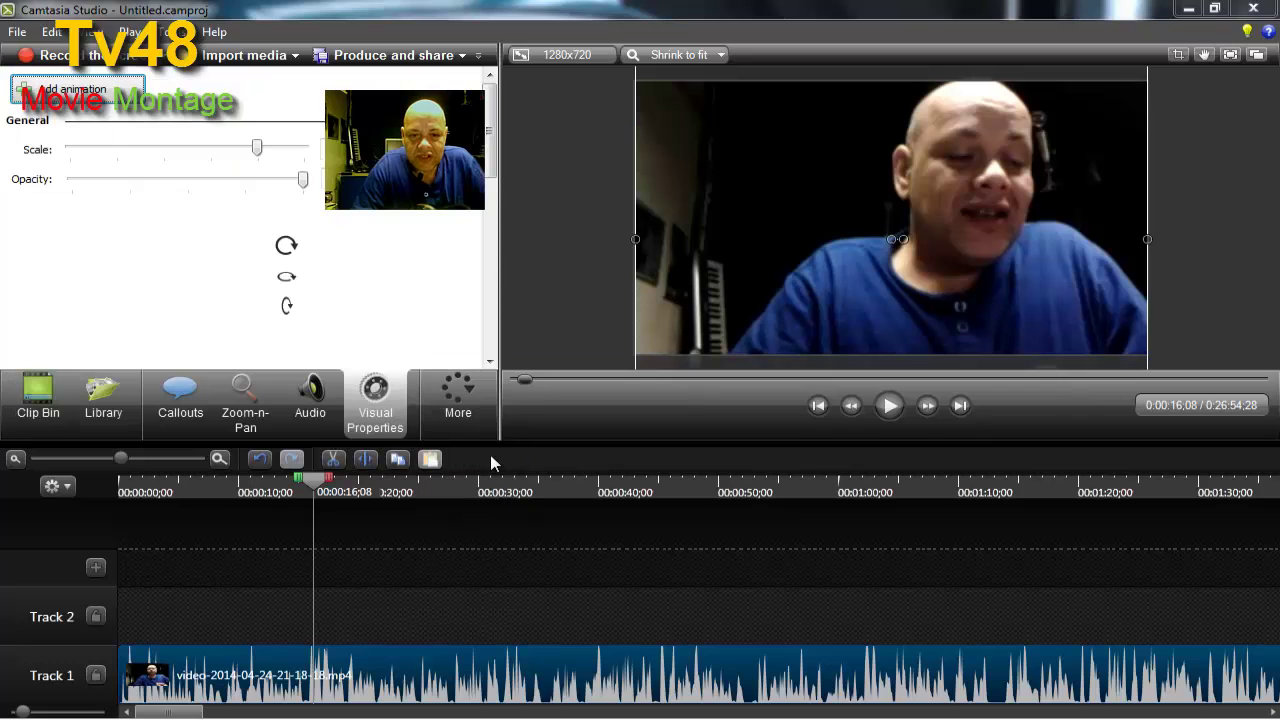
scroll(490, 197, down, 1)
scroll(490, 197, down, 3)
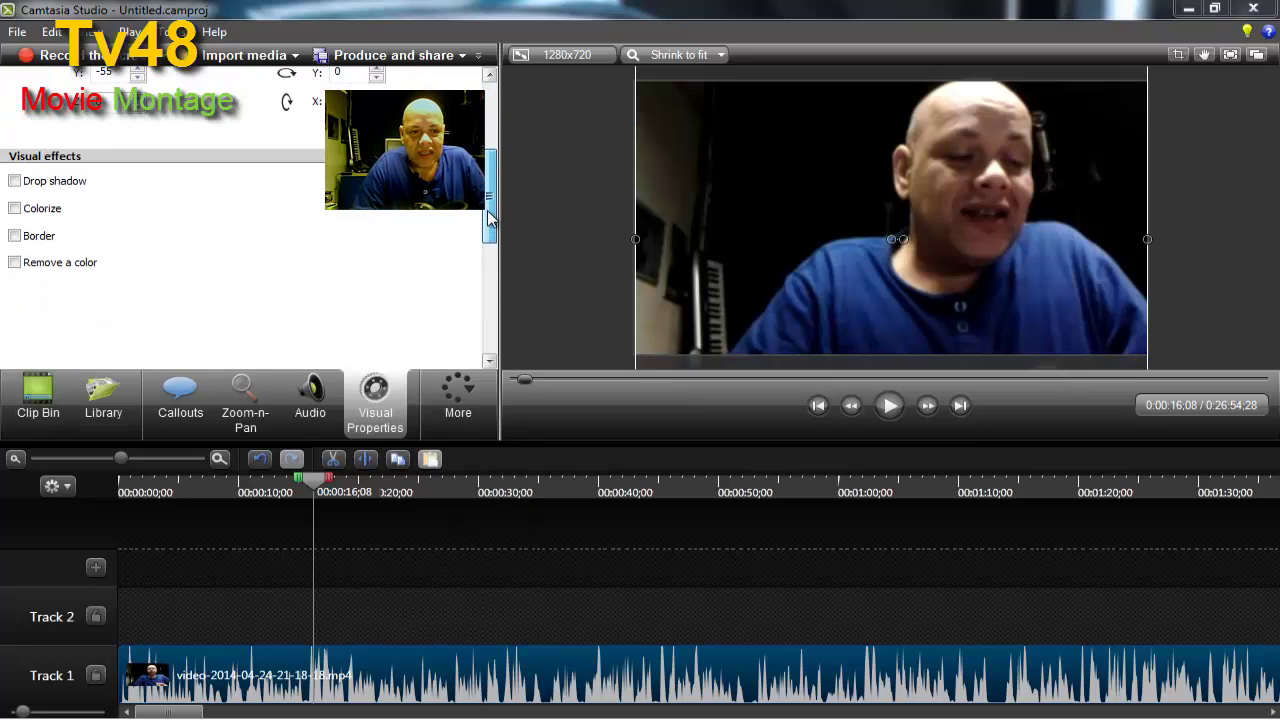
click(37, 210)
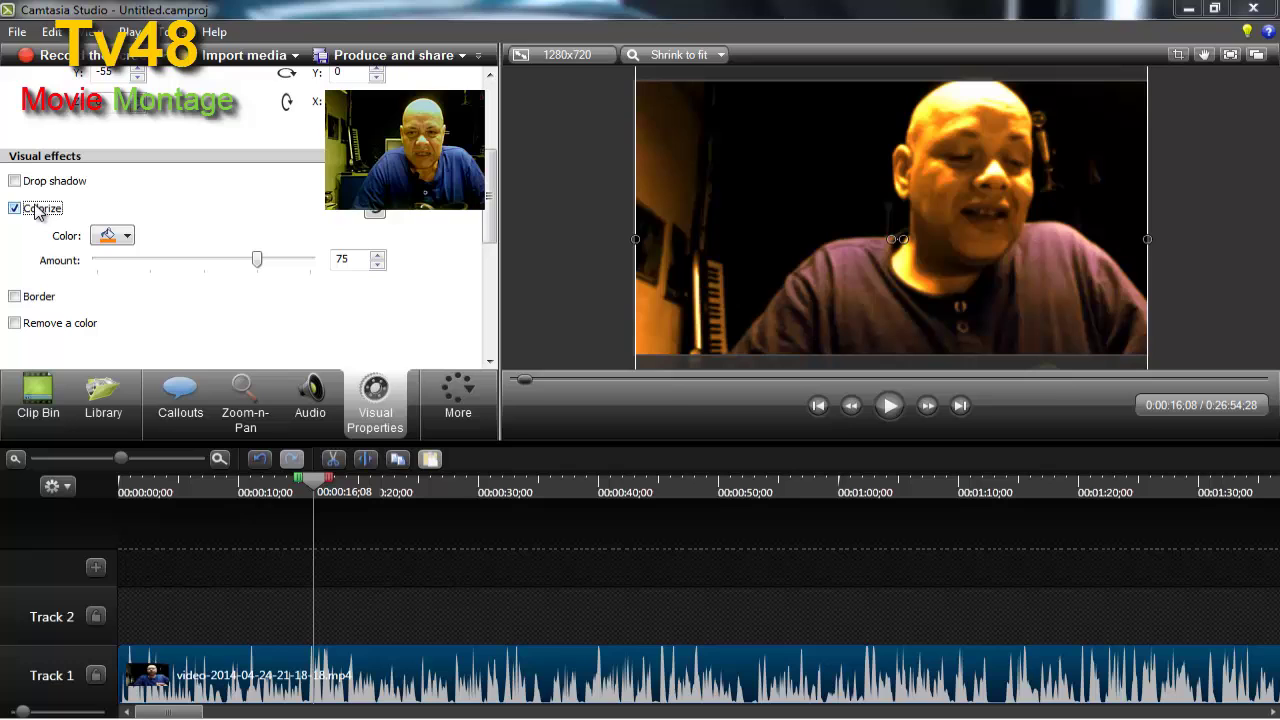
click(357, 578)
key(space)
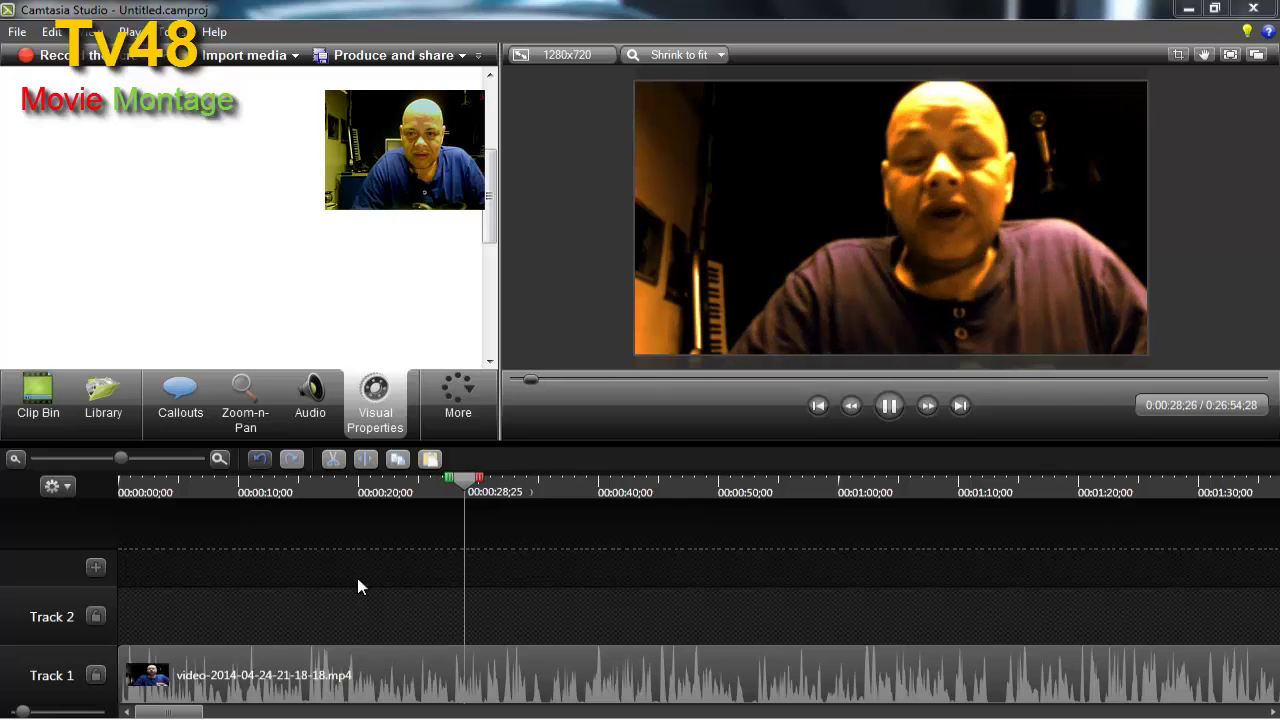
key(space)
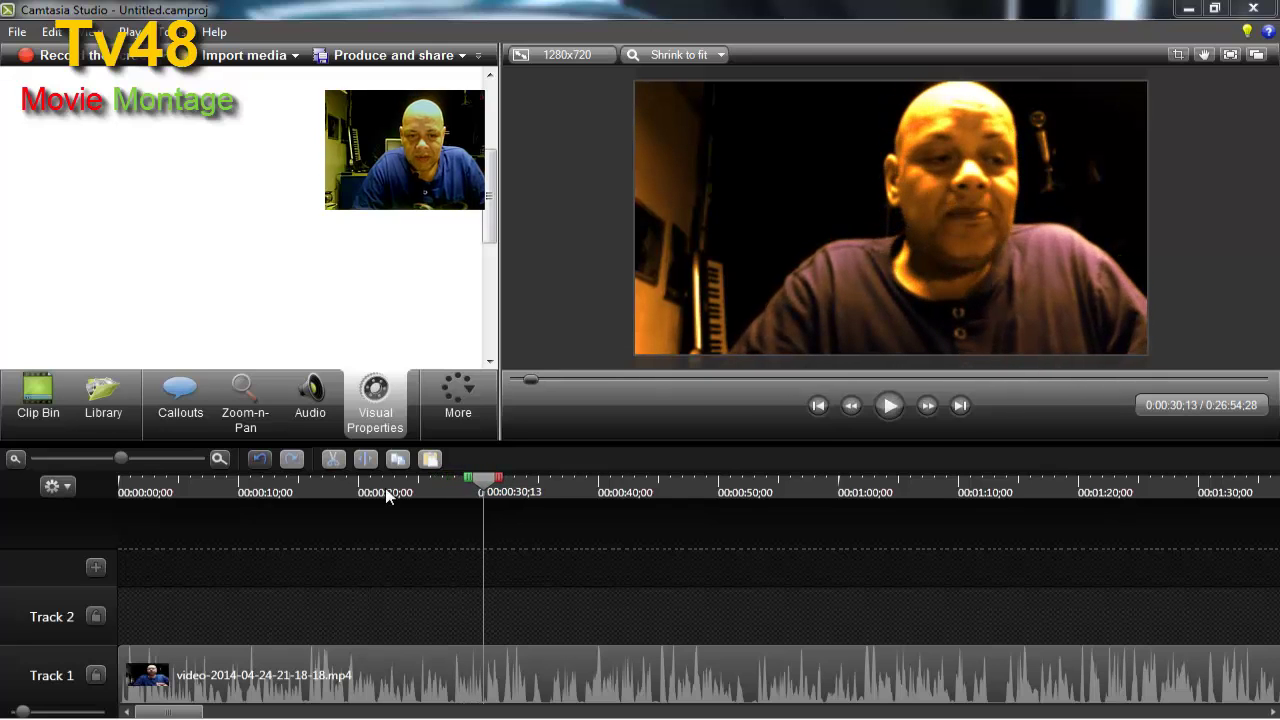
Step: Reduce the clip's Colorize amount to 56, compare the look, and lower it further to 25
click(430, 652)
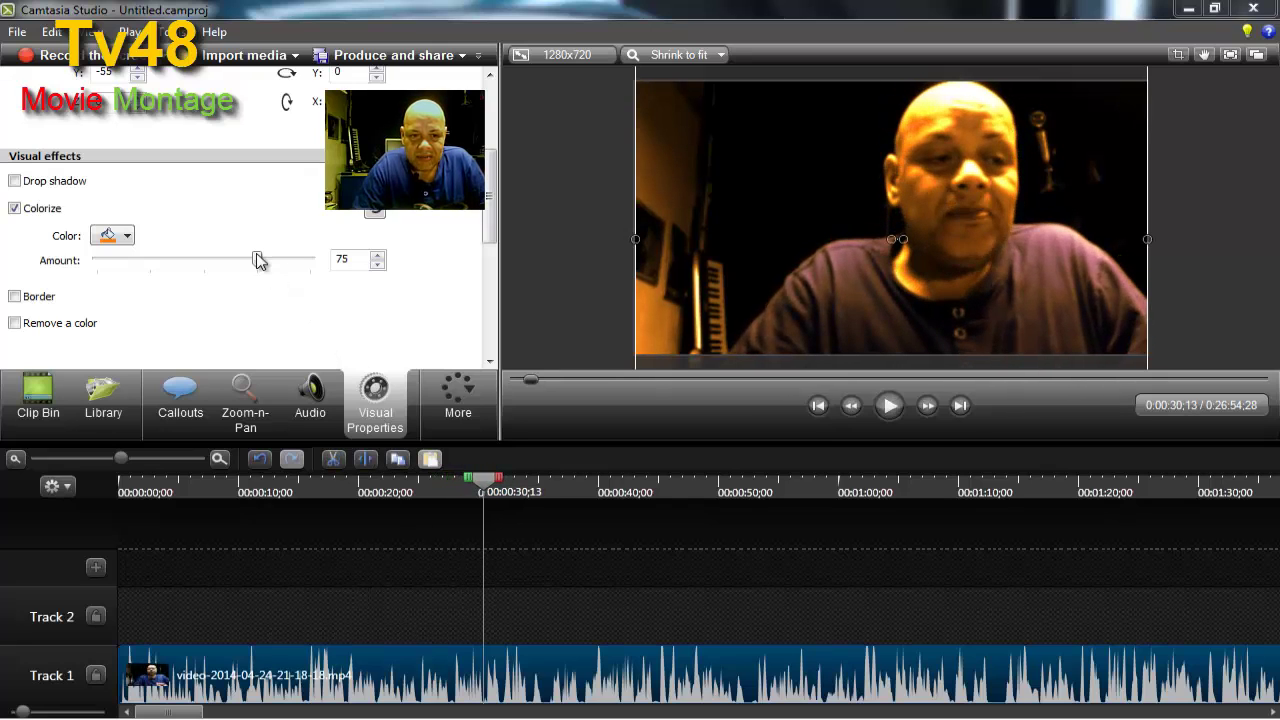
drag(257, 260, 230, 260)
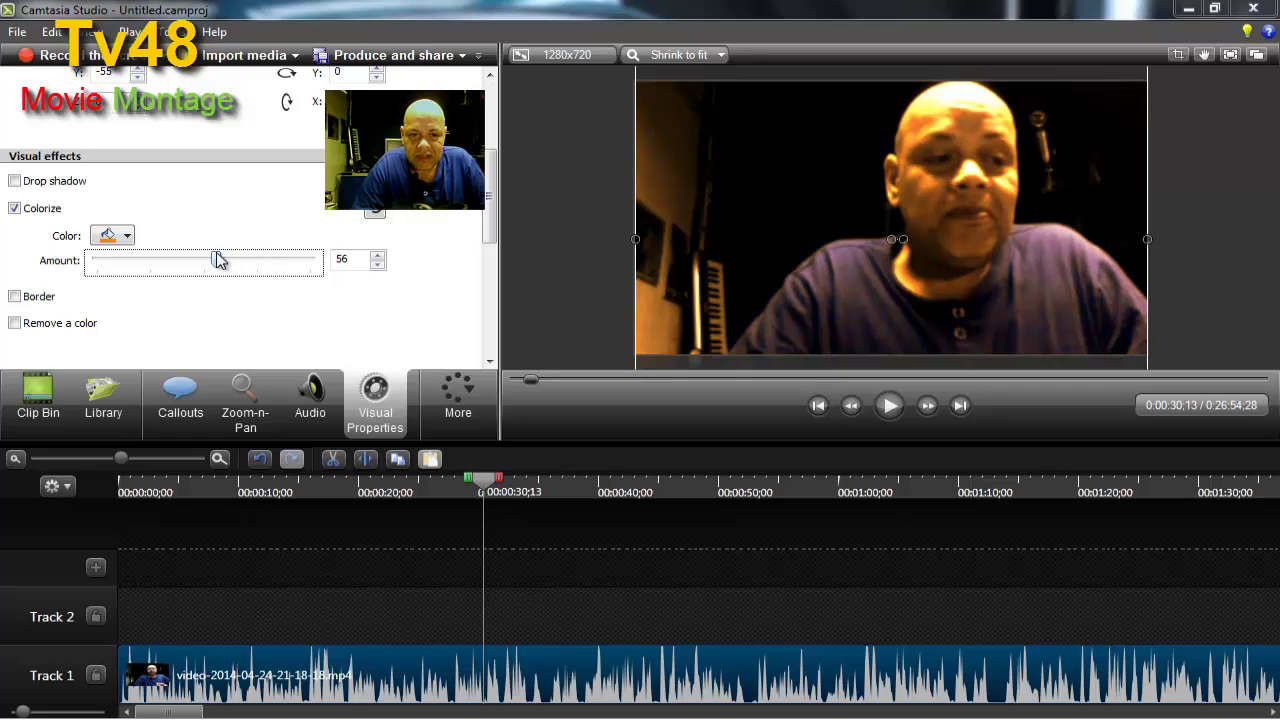
click(446, 543)
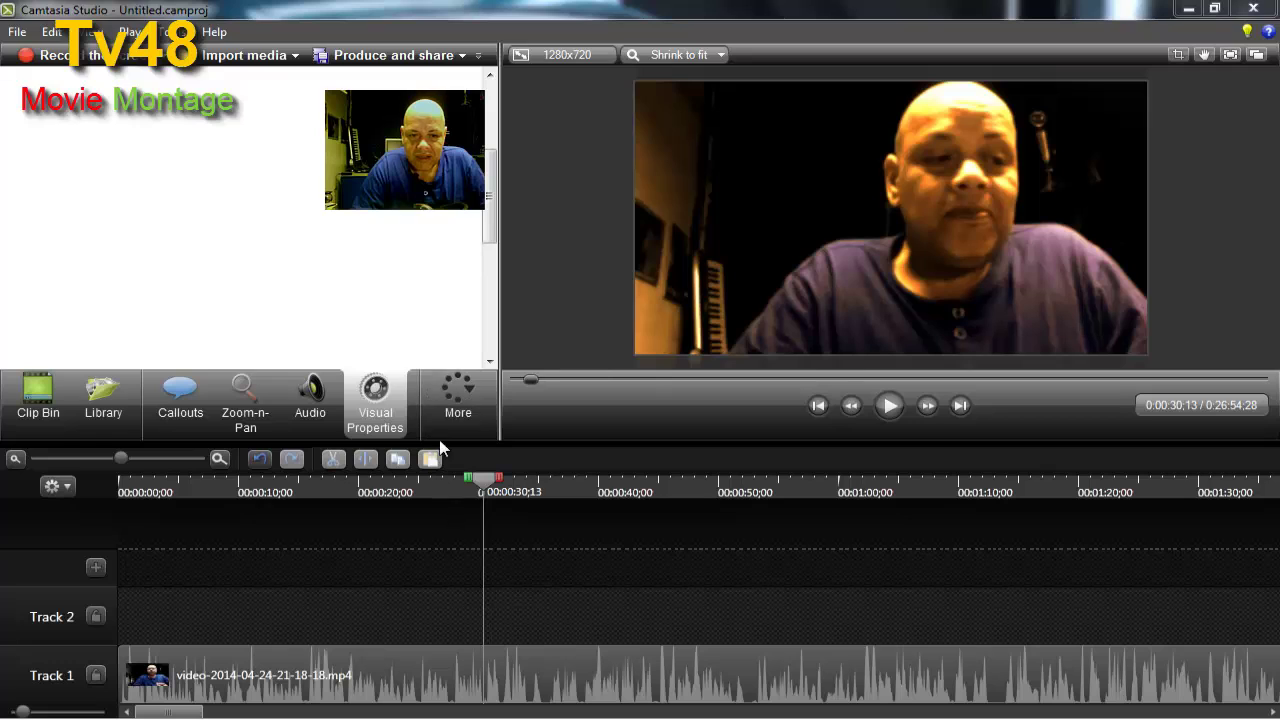
click(379, 675)
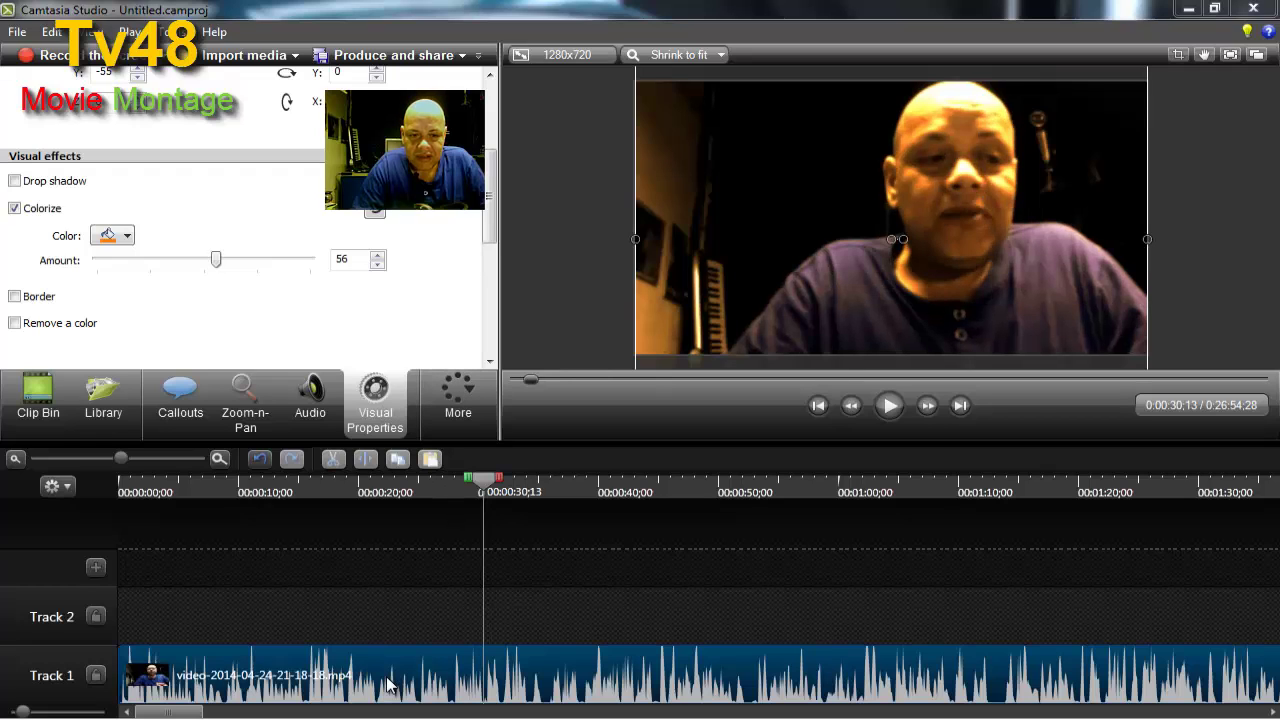
drag(211, 260, 155, 259)
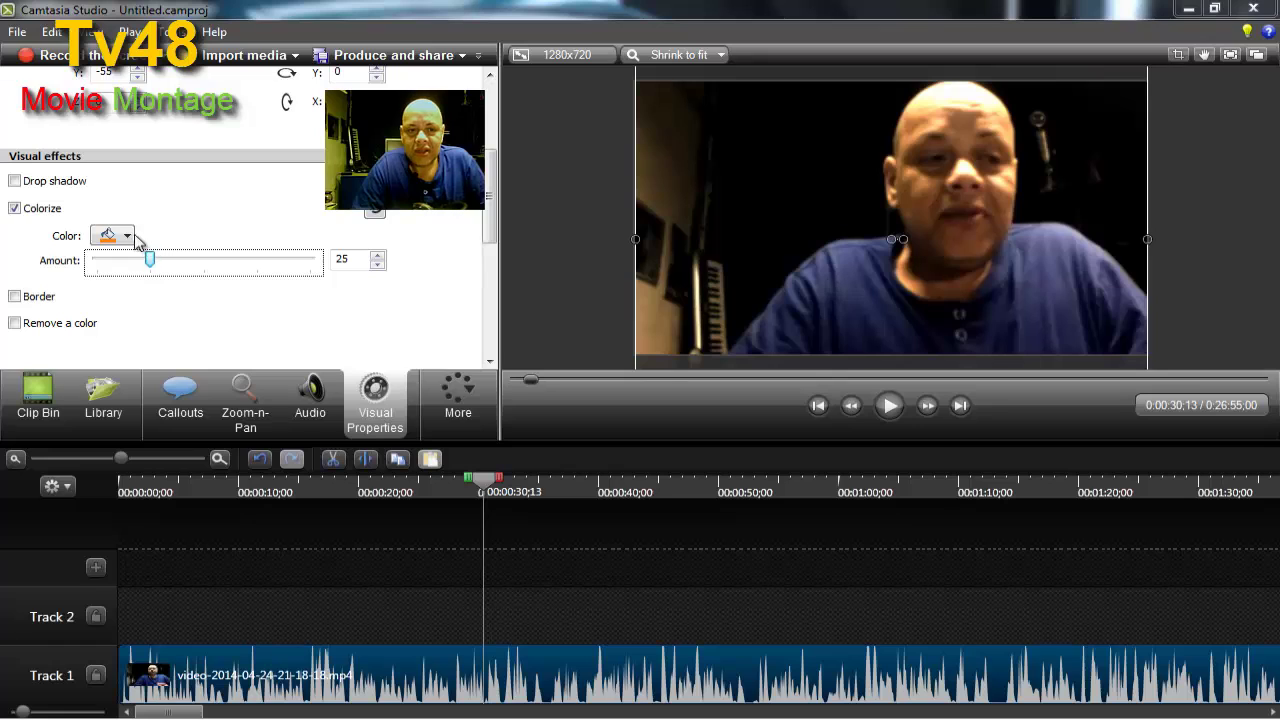
Step: Change the Colorize color to dark blue and set its amount to 0
click(113, 235)
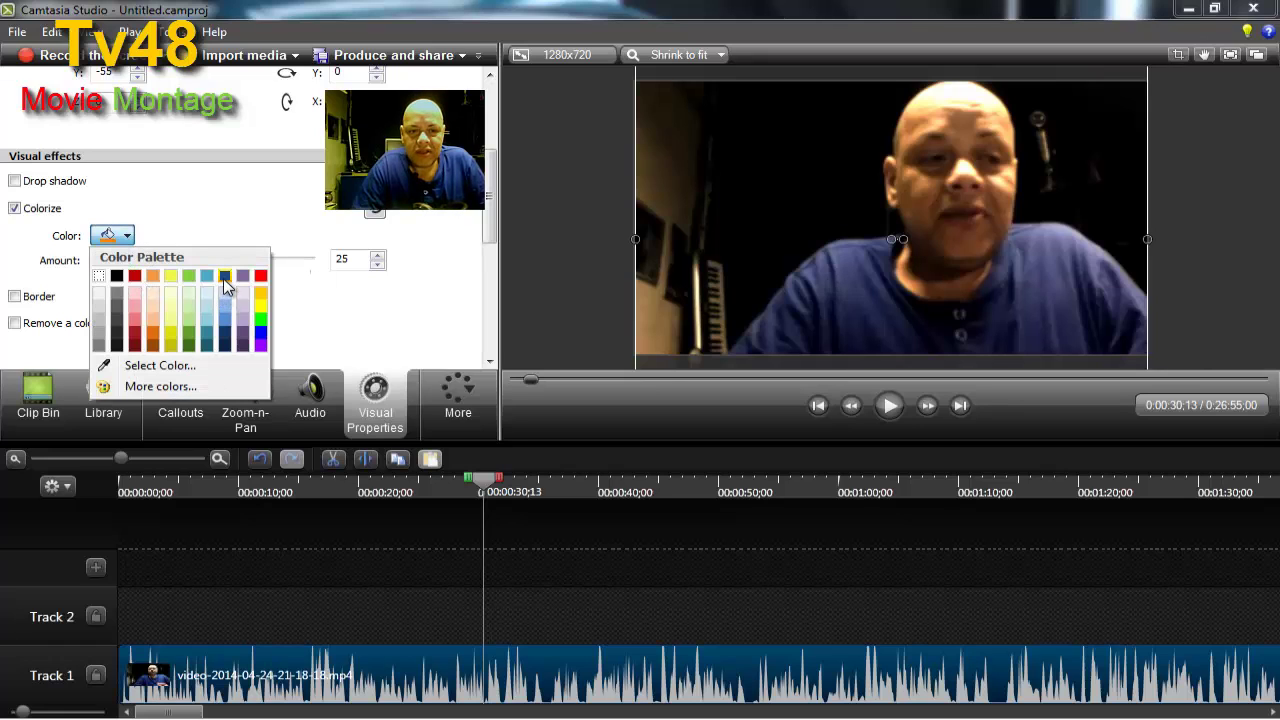
click(224, 280)
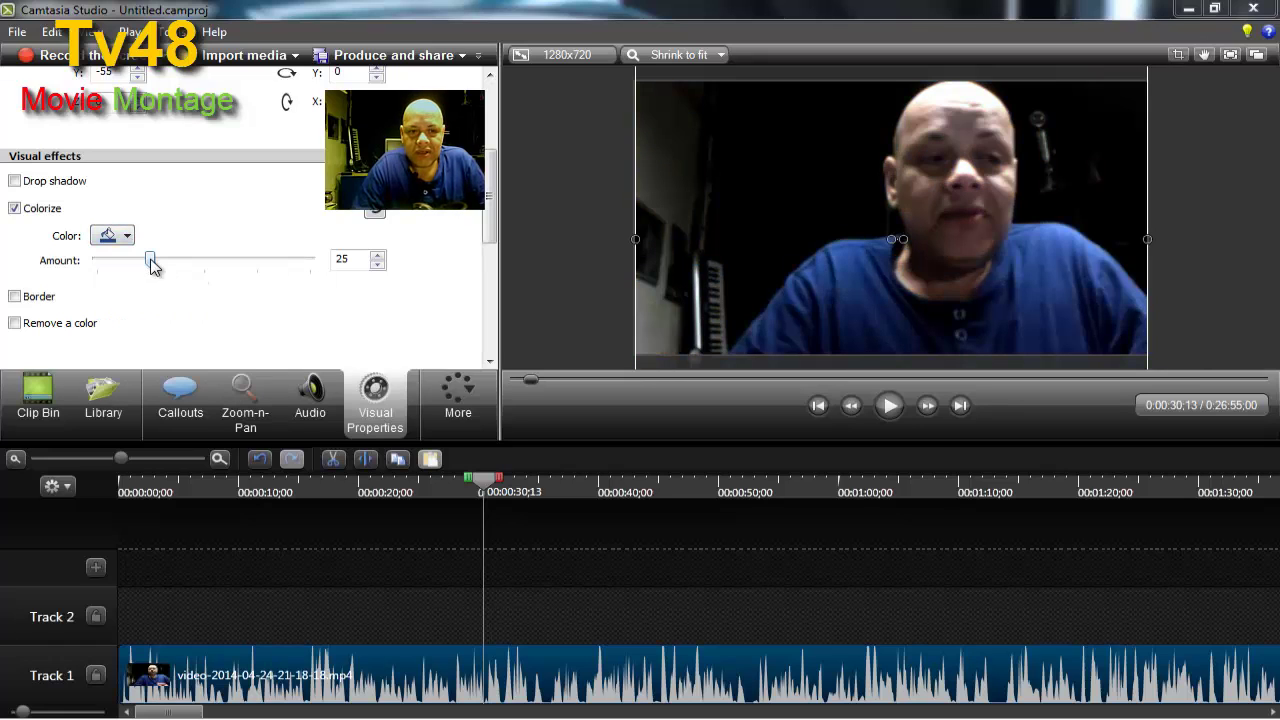
drag(152, 264, 62, 259)
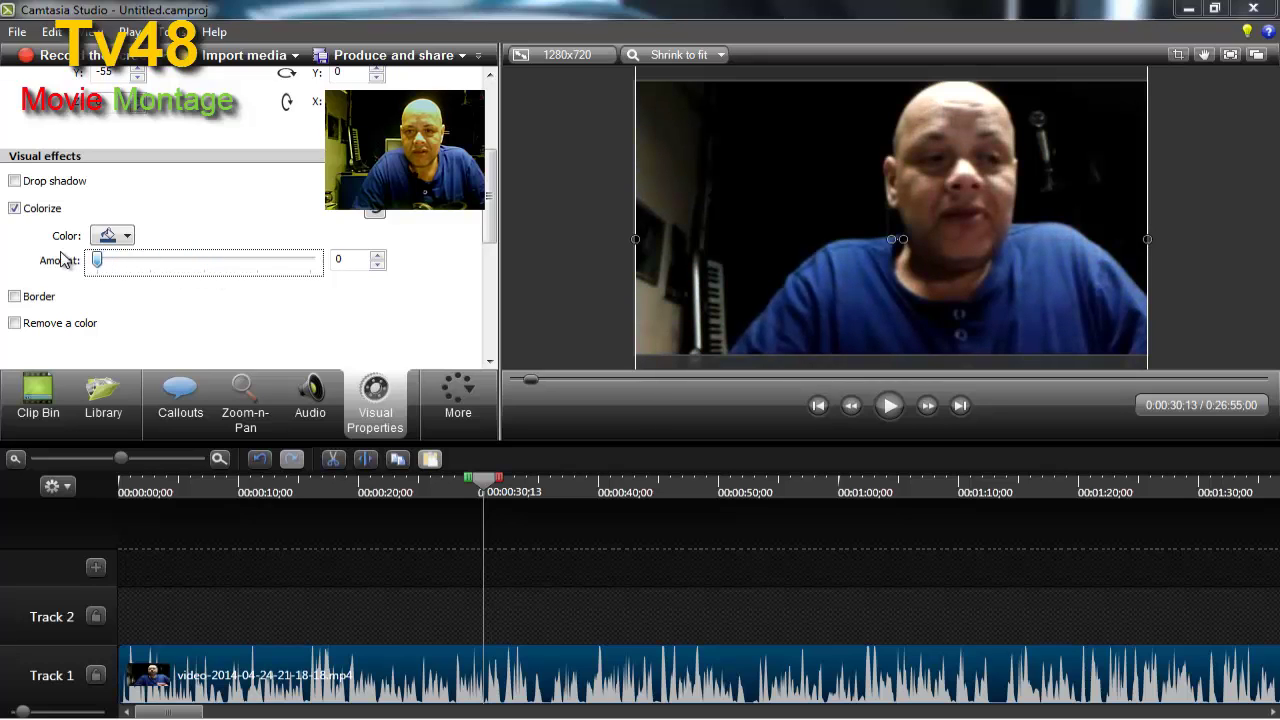
Step: Change the clip's Colorize color to dark yellow and raise its amount to 23
click(125, 235)
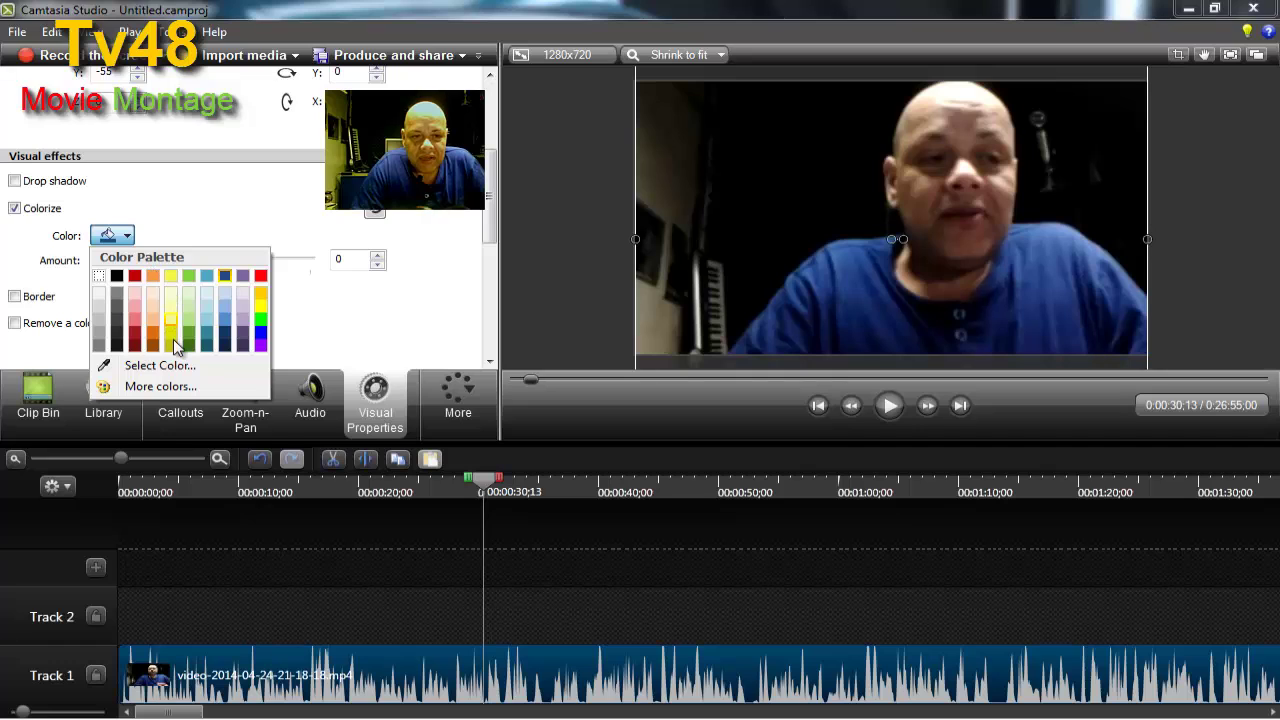
click(173, 341)
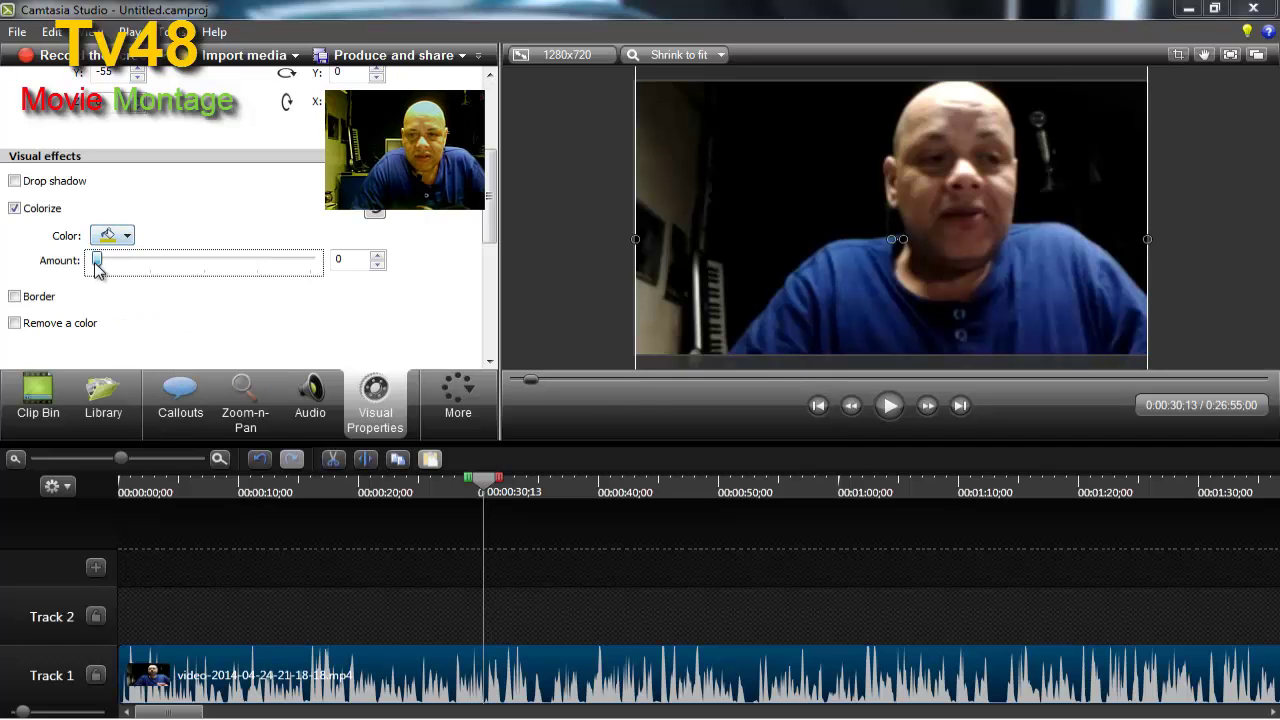
drag(96, 266, 146, 268)
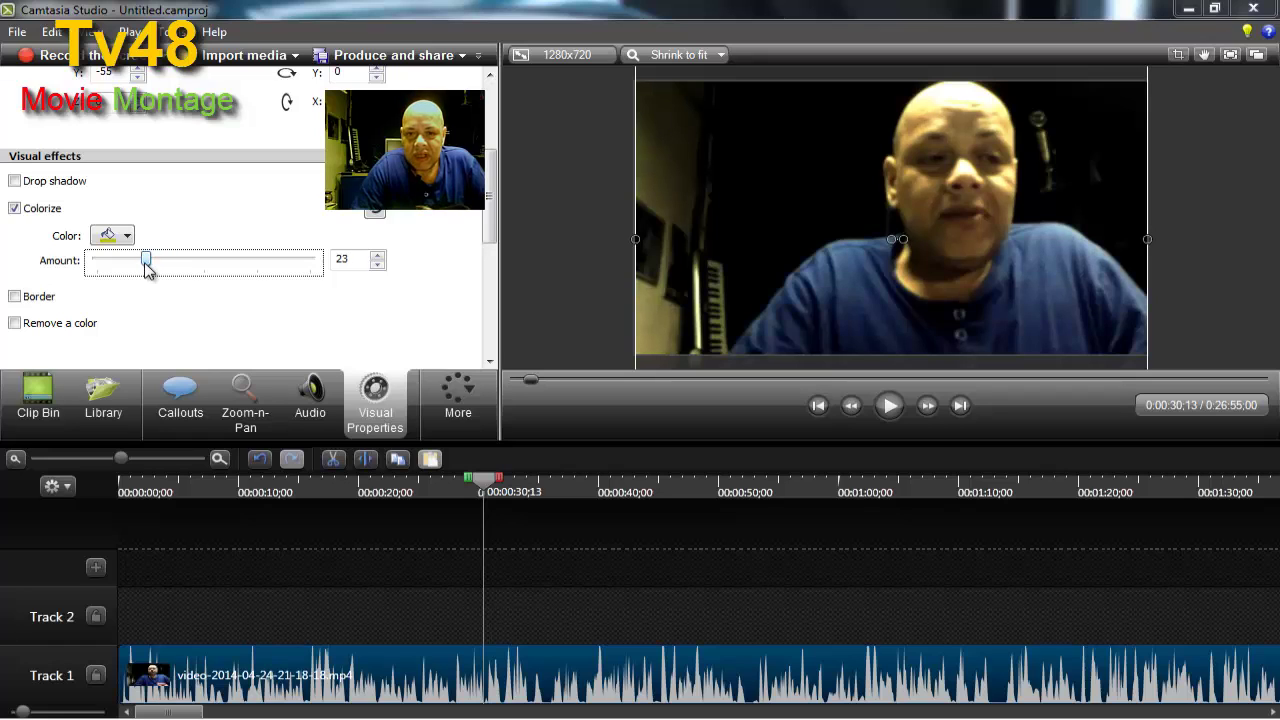
Step: Change the clip's Colorize color to dark red and raise its amount to 41
click(127, 238)
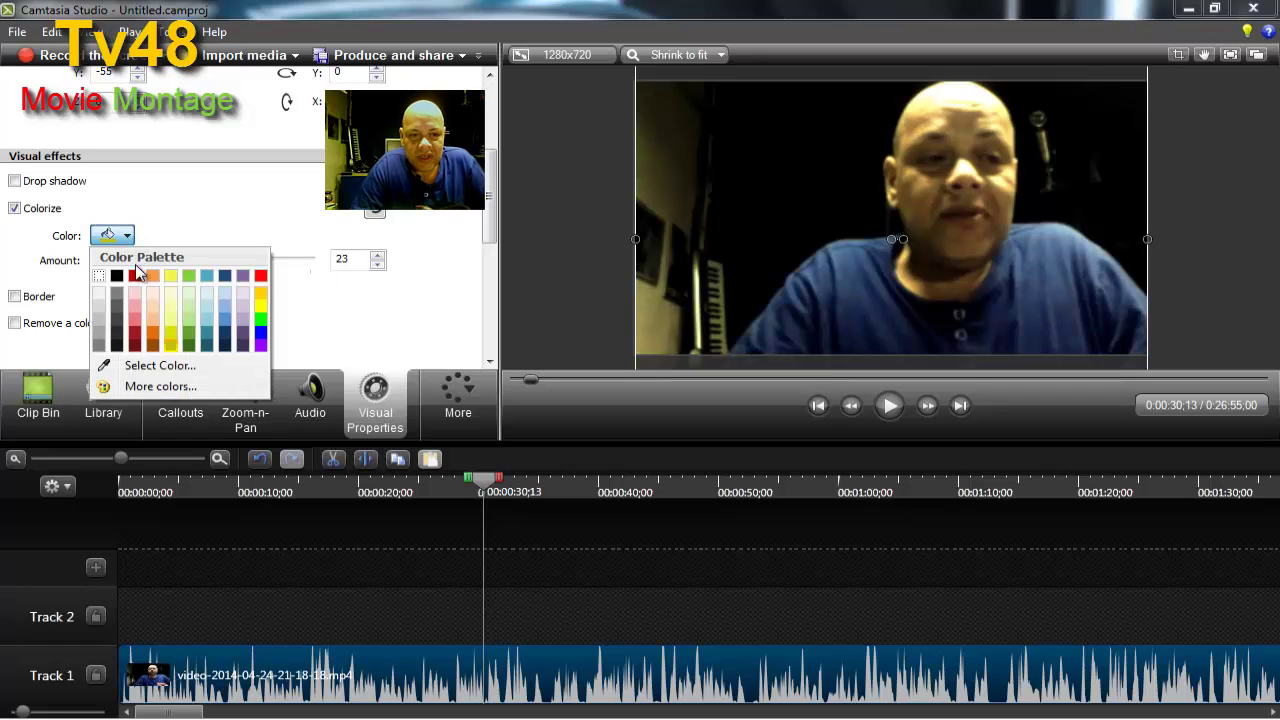
click(136, 337)
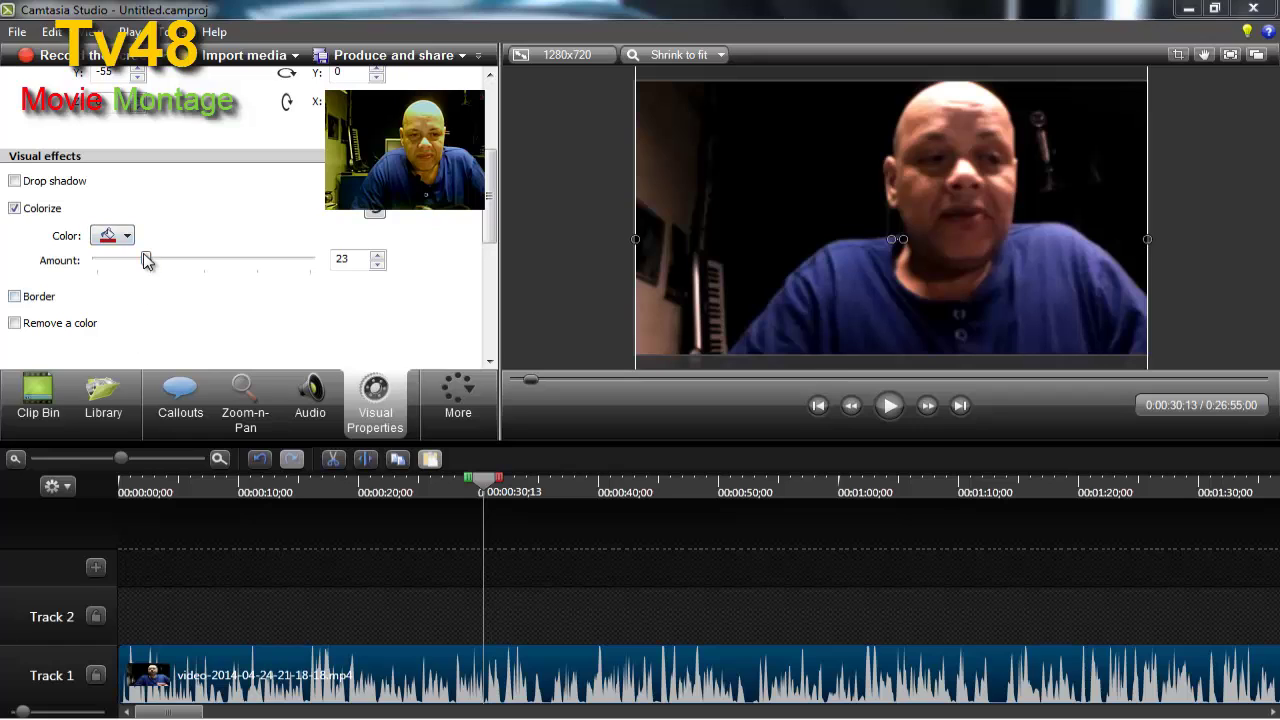
drag(150, 258, 213, 292)
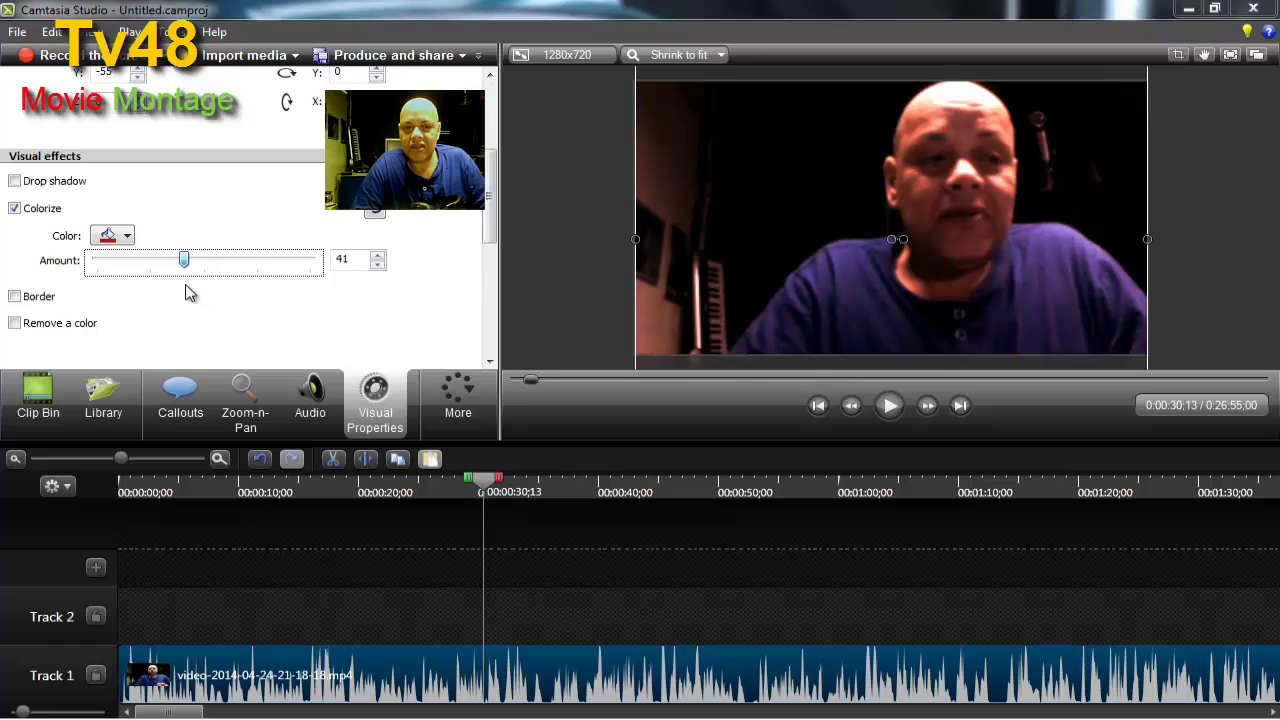
scroll(189, 289, up, 2)
Step: Change the clip's Colorize color to brown and reduce its amount to 0
click(127, 236)
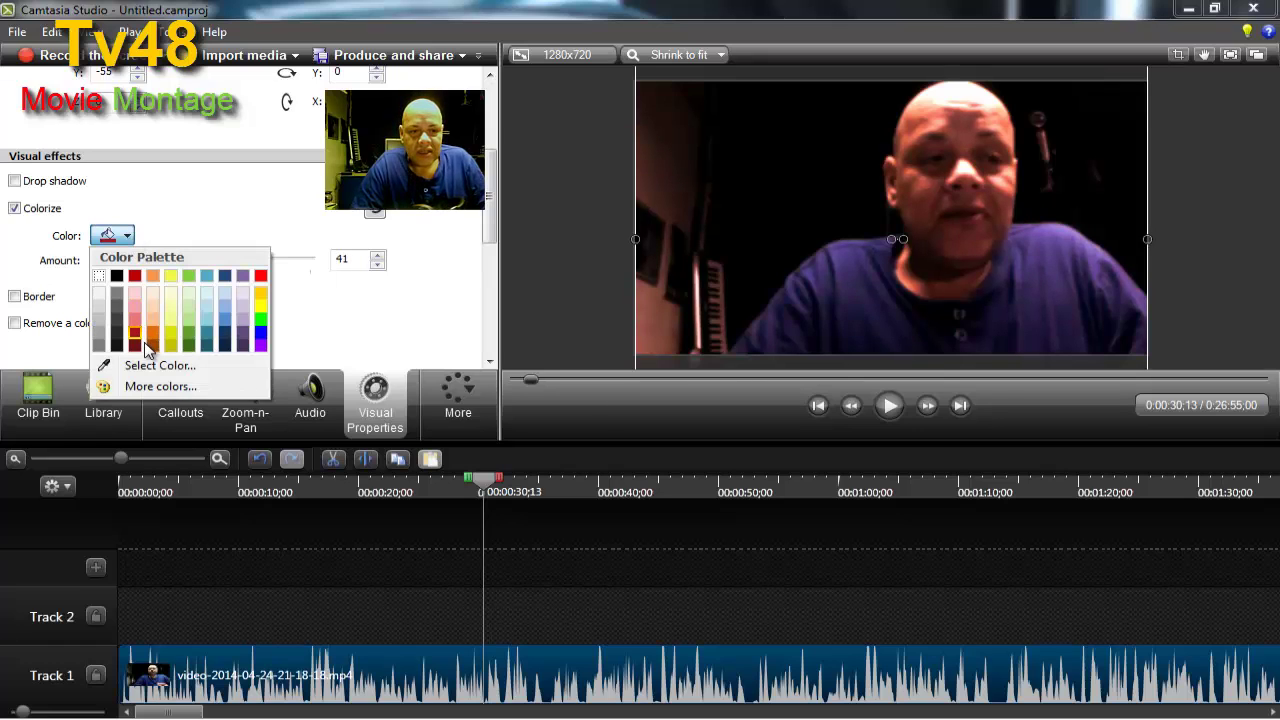
click(152, 346)
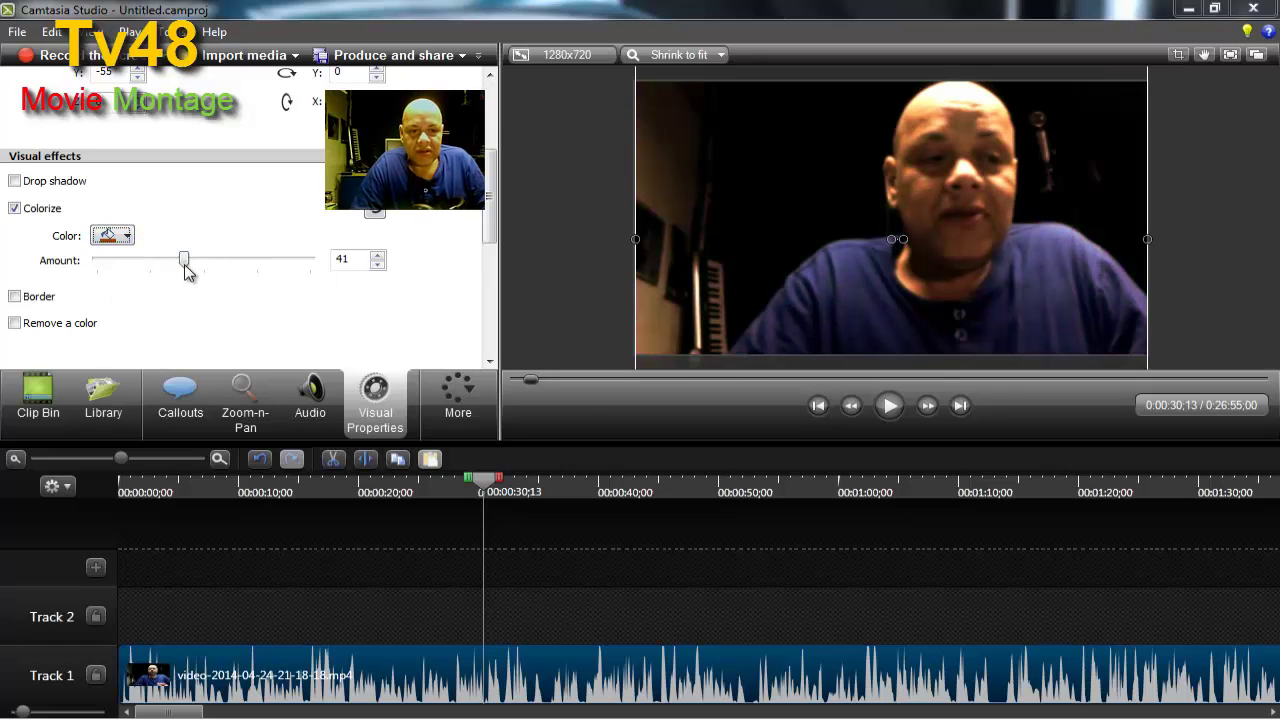
drag(186, 265, 57, 280)
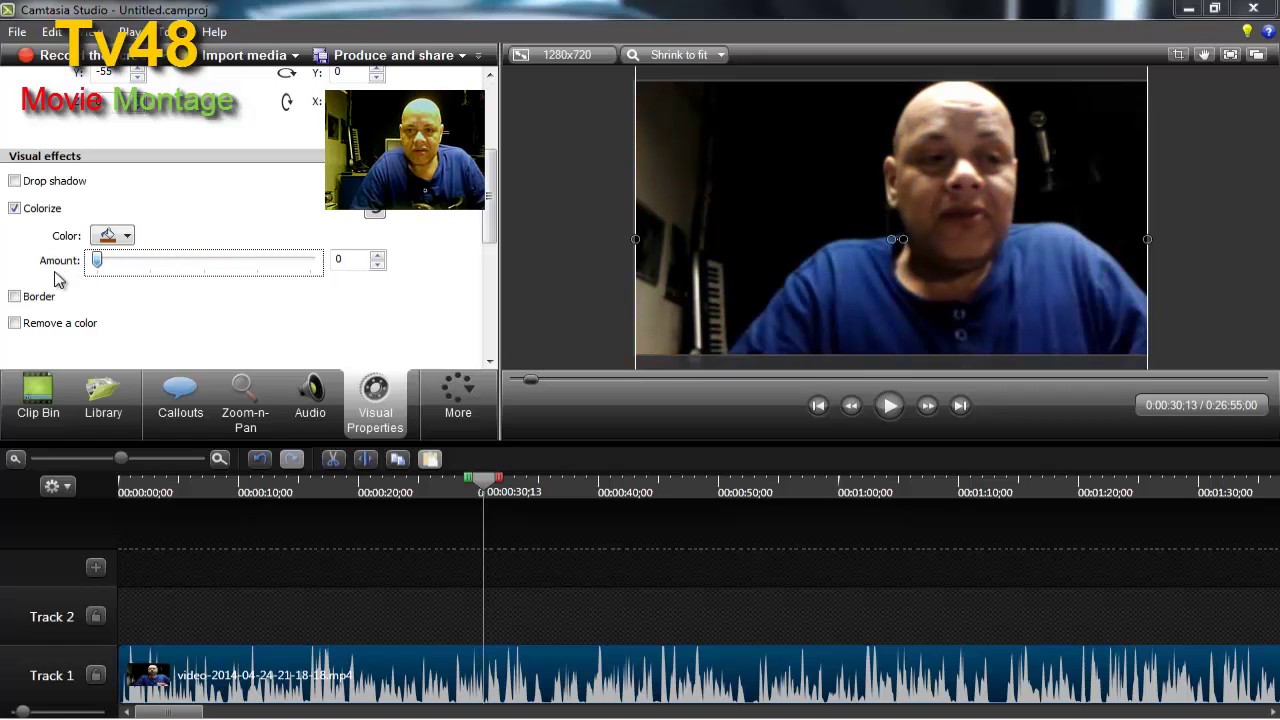
Step: Set the clip's Colorize color to bright red with an amount of 14, and play the video to preview it
click(112, 237)
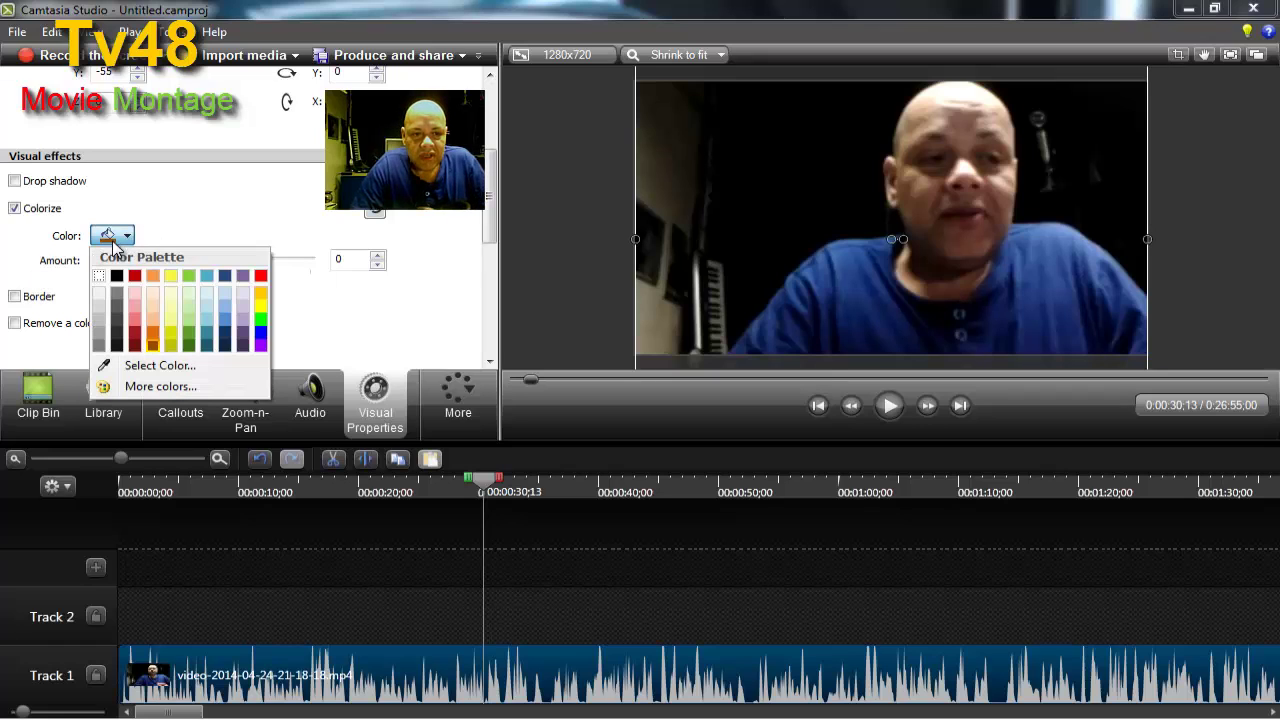
click(260, 280)
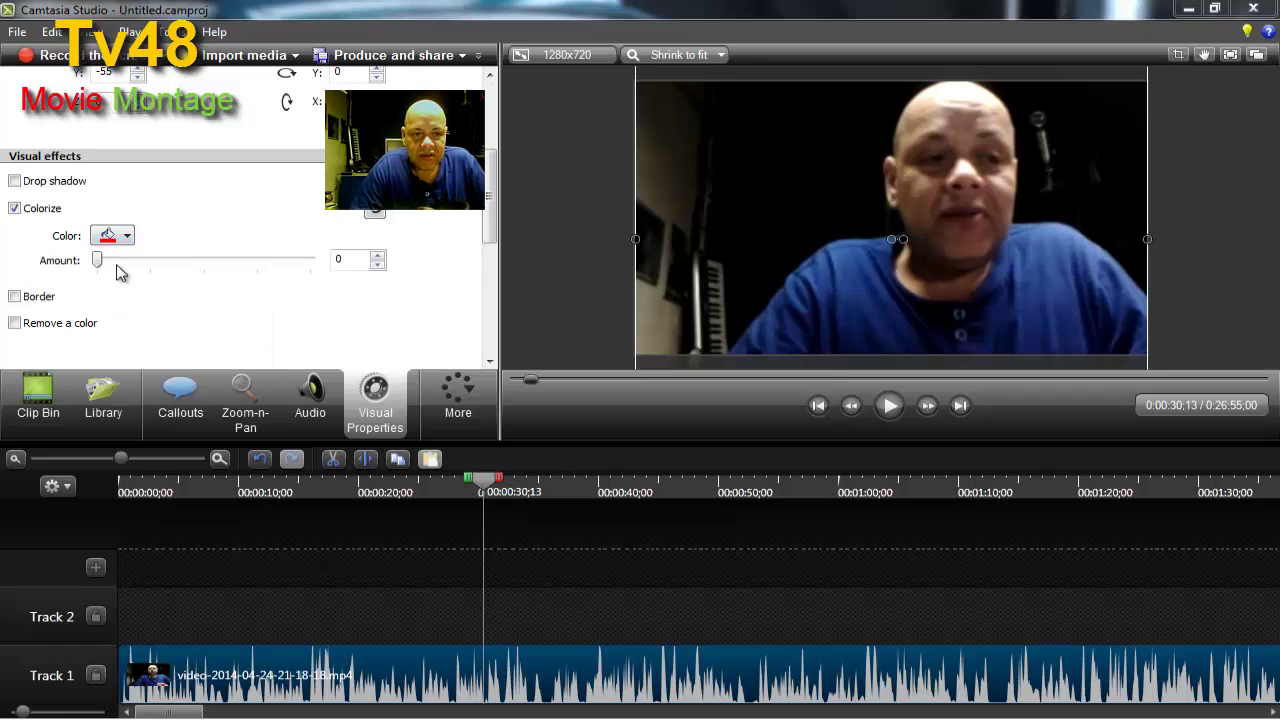
drag(97, 260, 135, 271)
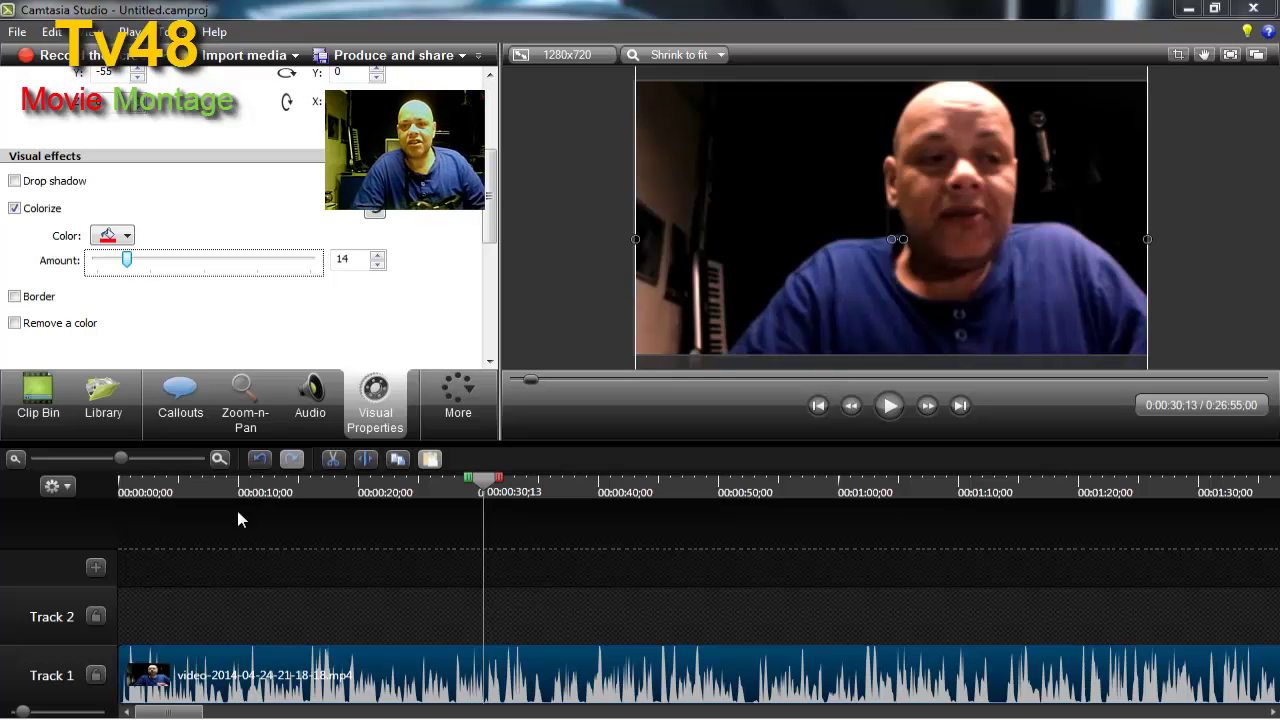
click(301, 595)
key(space)
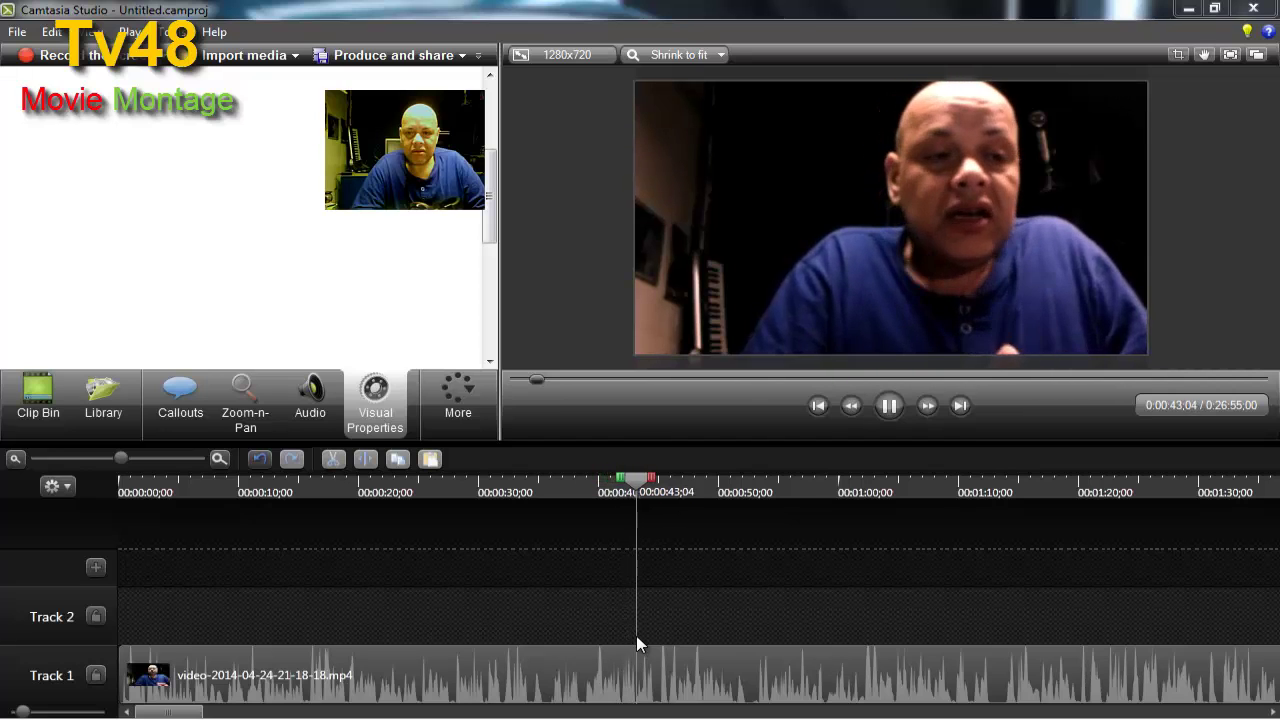
Step: Pause playback, move the clip down in the canvas to a Y position of -85, and preview the new framing
click(949, 330)
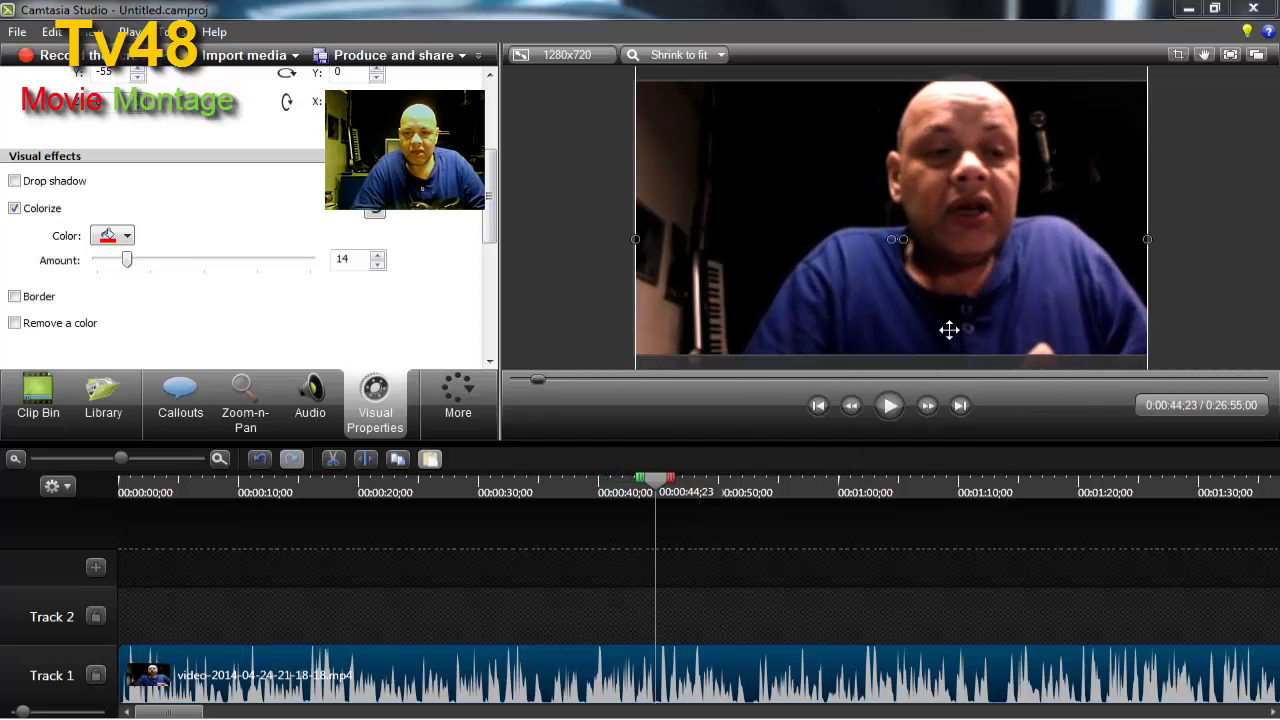
drag(949, 330, 950, 342)
key(space)
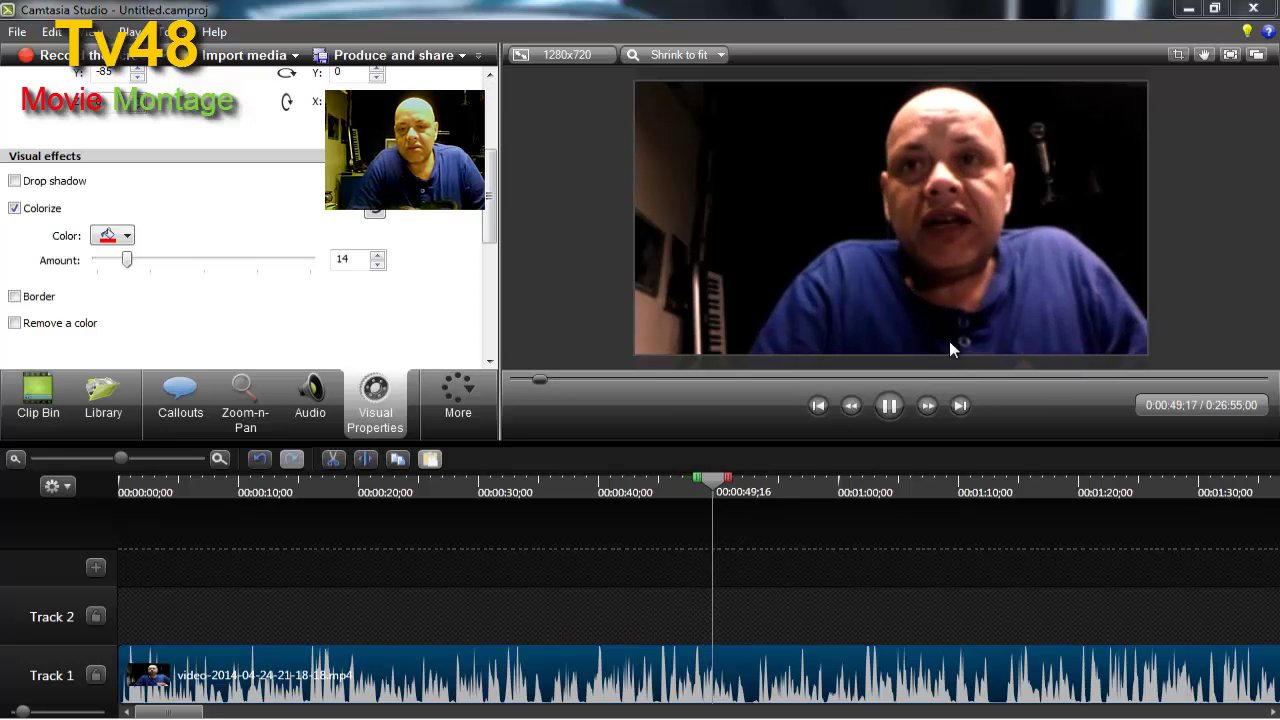
click(890, 405)
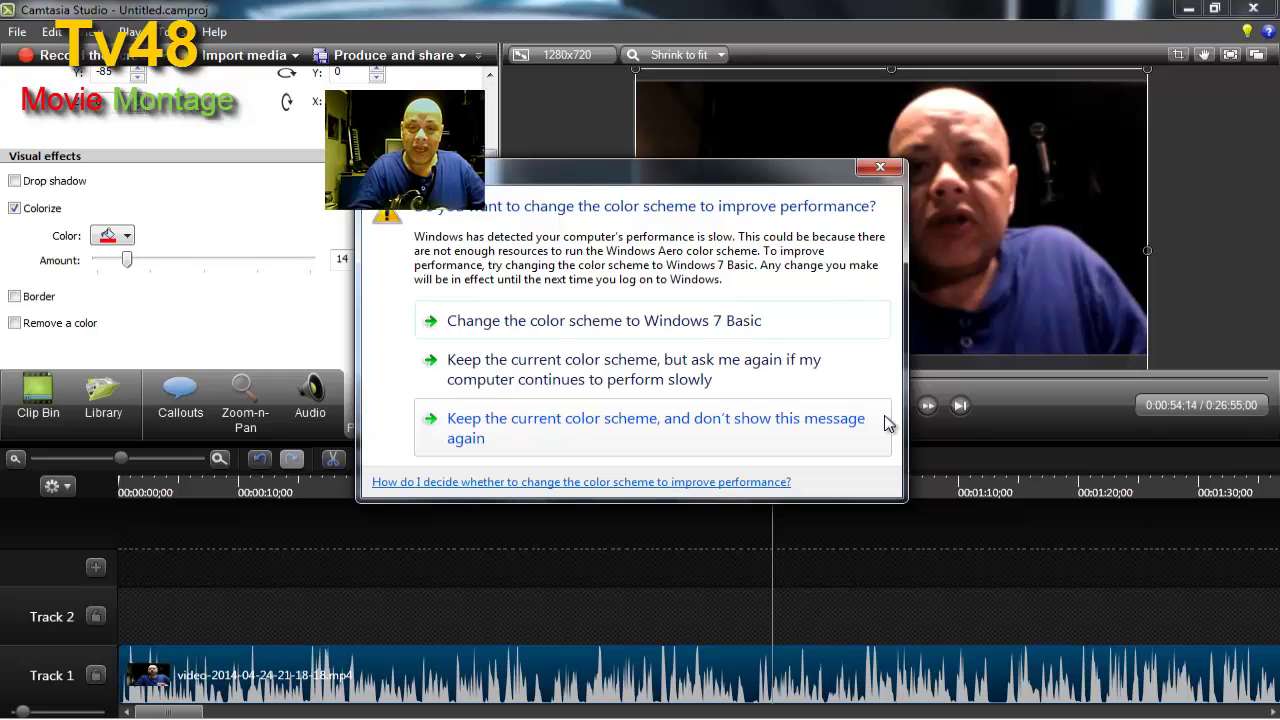
Step: Change the Windows color scheme to Windows 7 Basic
click(749, 334)
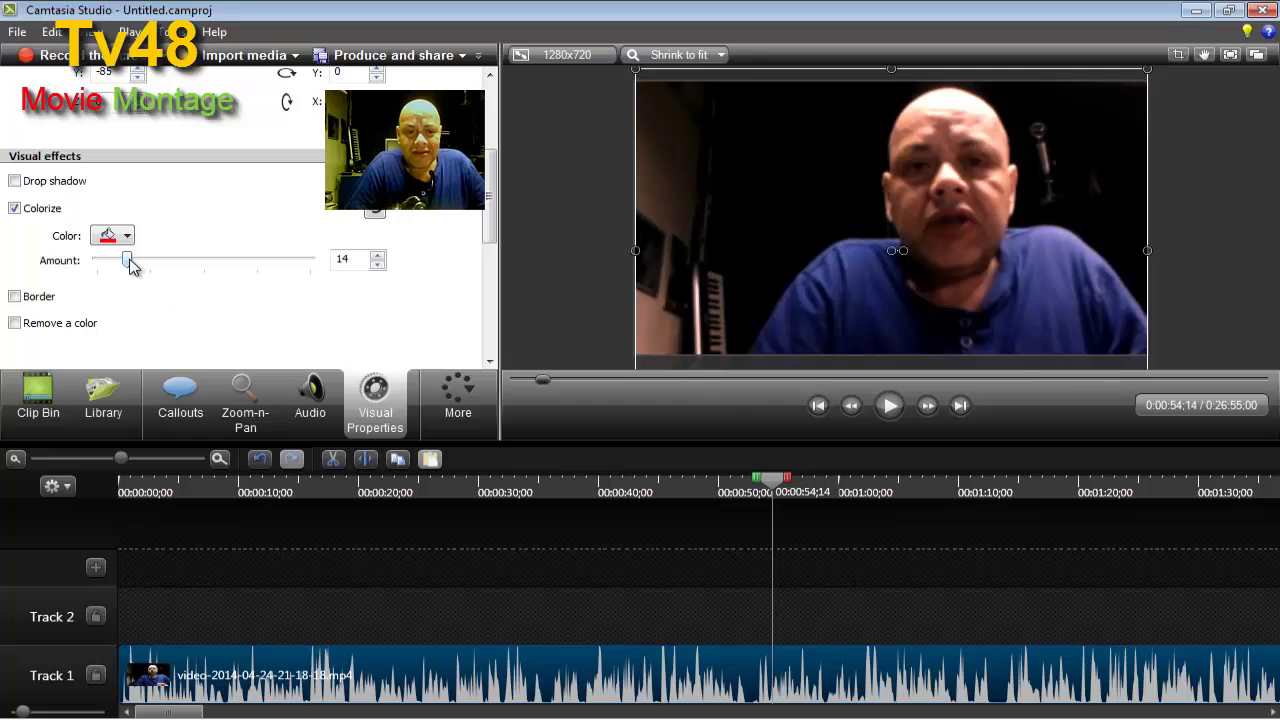
Step: Raise the clip's Colorize amount slightly, move the clip up a little in the canvas, and preview the result
drag(128, 260, 156, 268)
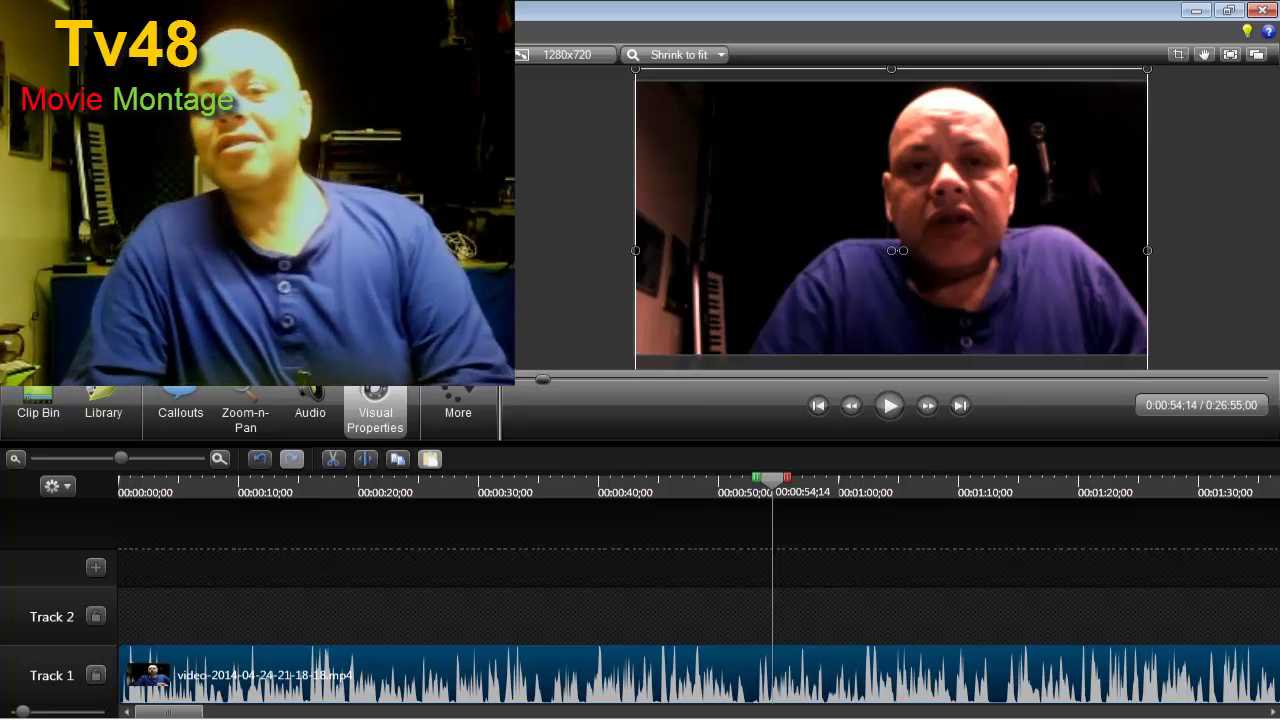
drag(783, 122, 808, 146)
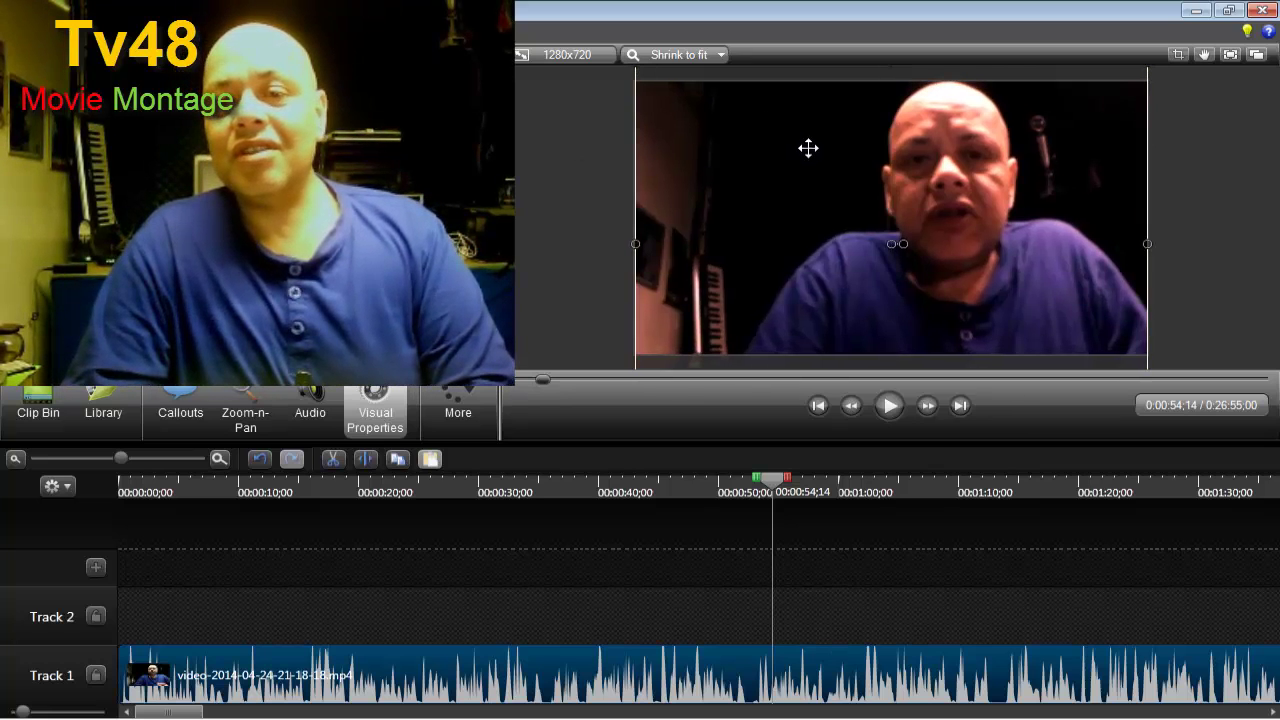
click(805, 591)
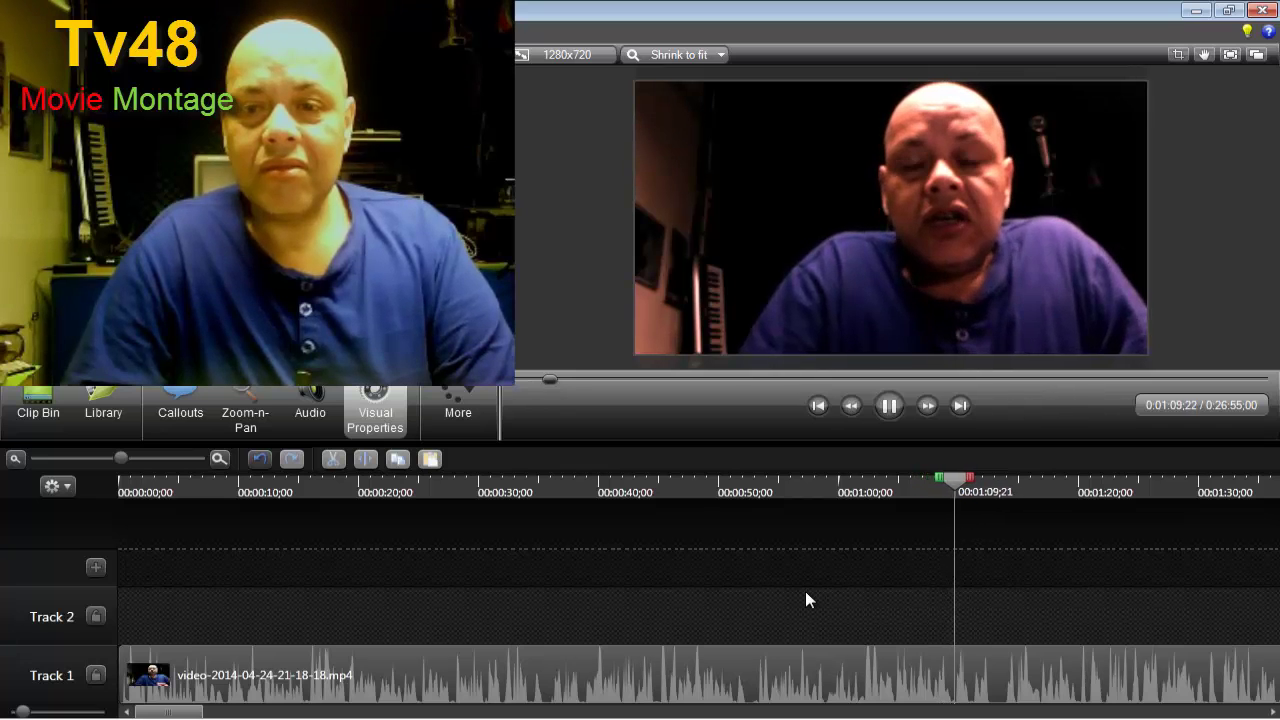
key(space)
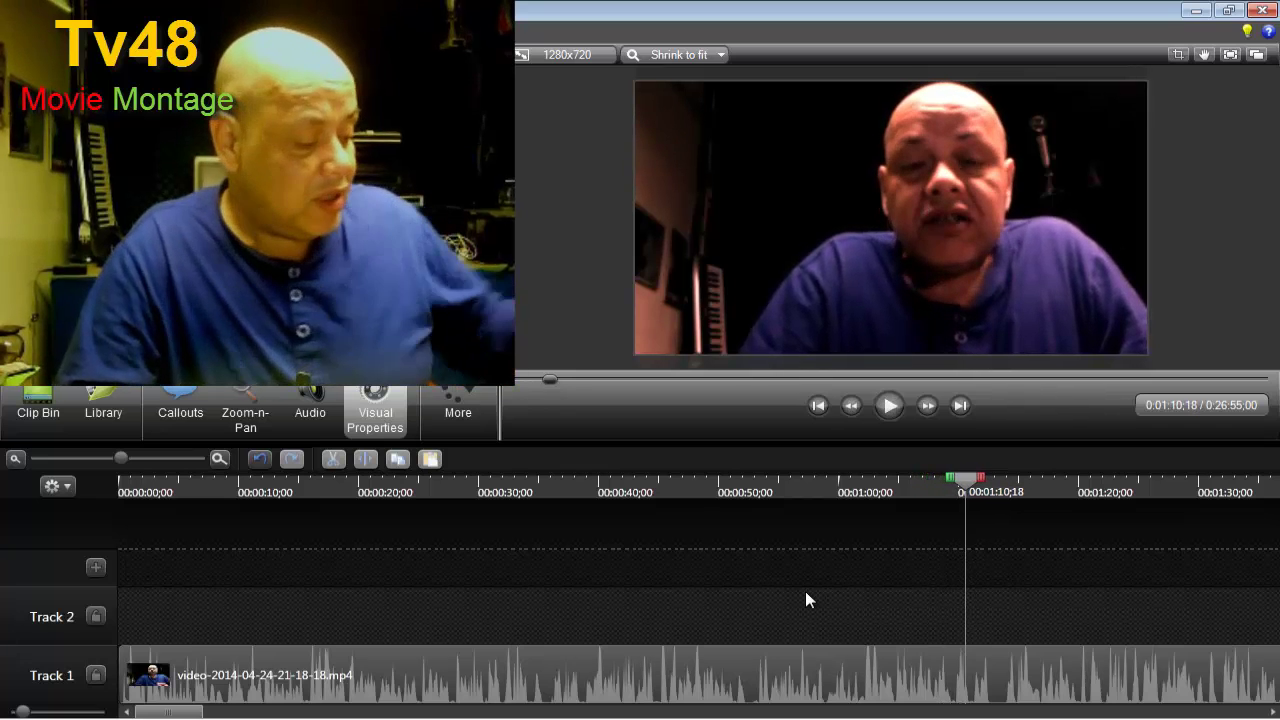